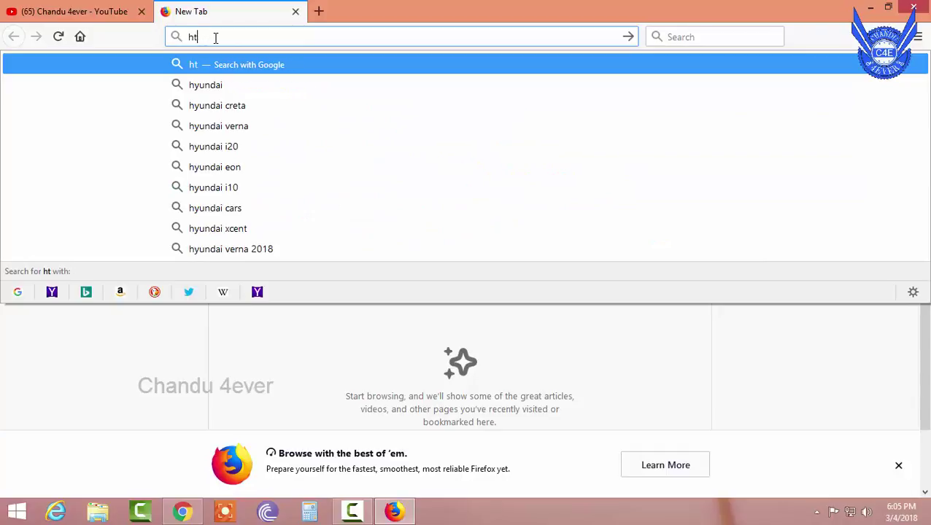
# - Search the web for "thunkable" and open the Thunkable App Builder website from the results
pyautogui.write('thunk')
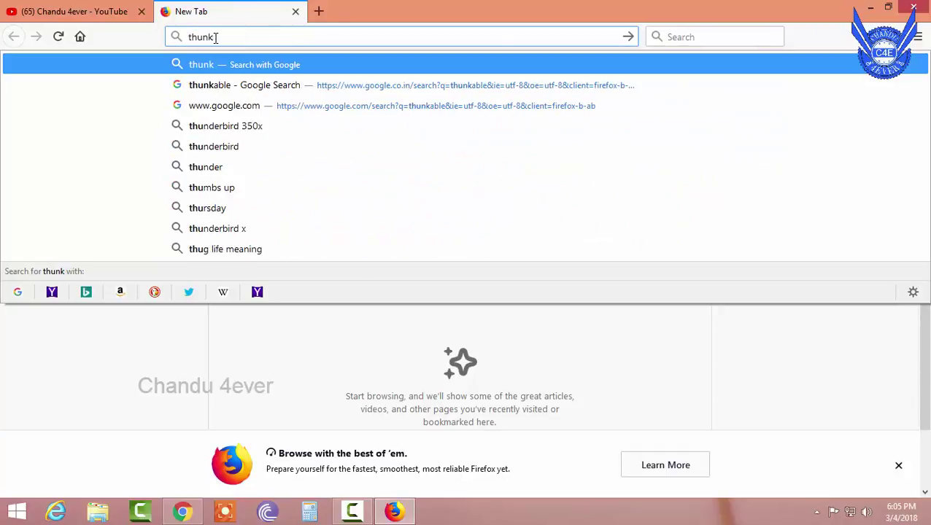
pyautogui.write('able')
pyautogui.press('Return')
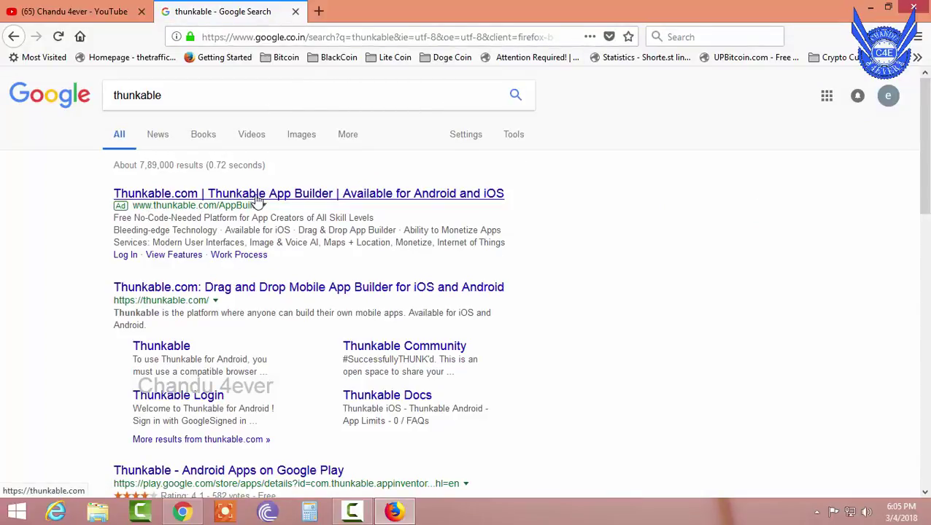
pyautogui.click(228, 199)
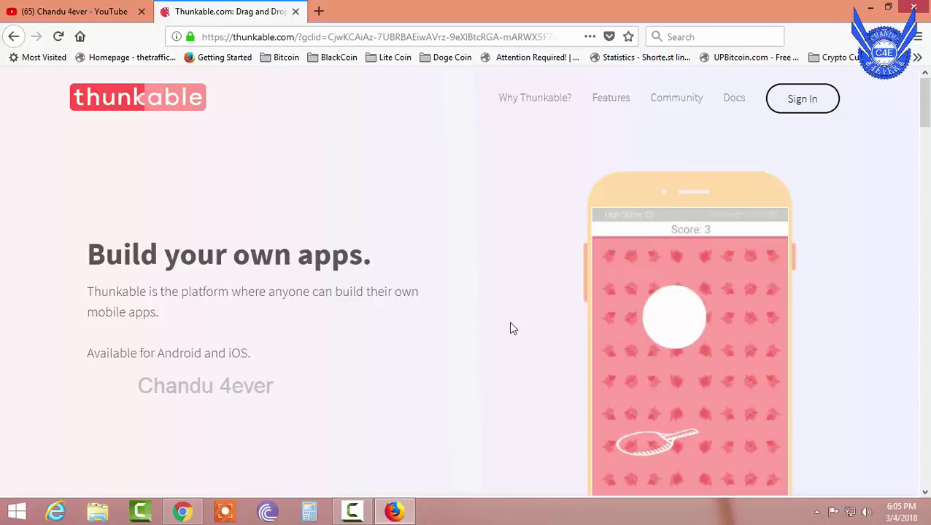
# - Get started with an Android app on Thunkable and sign in with the second listed Google account
pyautogui.scroll(-2, 509, 326)
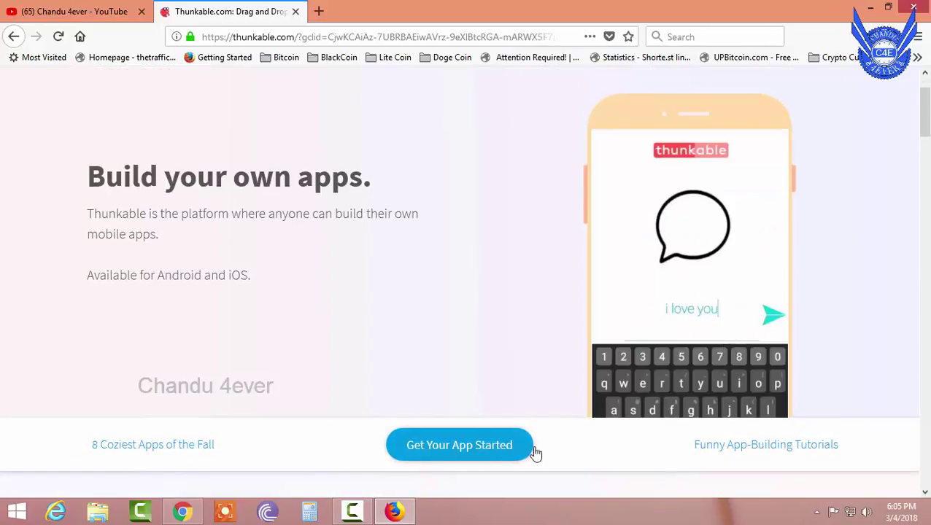
pyautogui.click(456, 447)
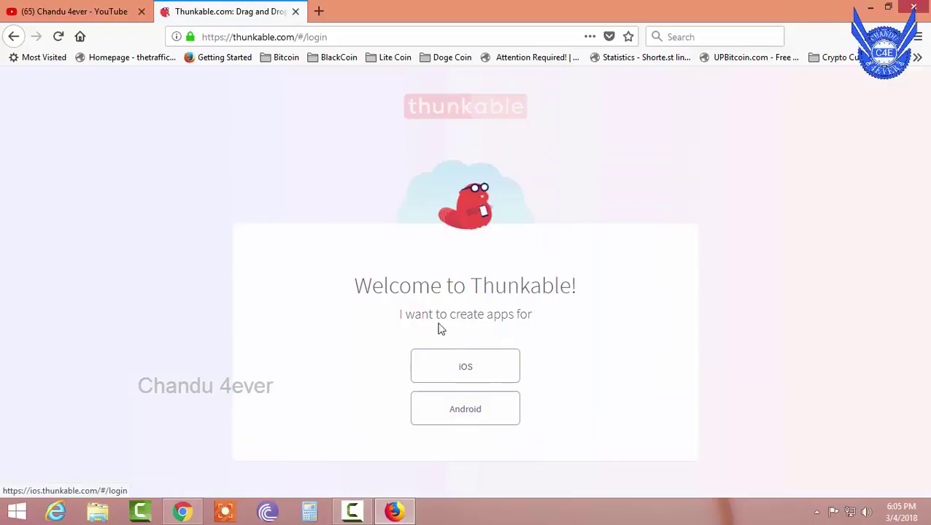
pyautogui.click(455, 416)
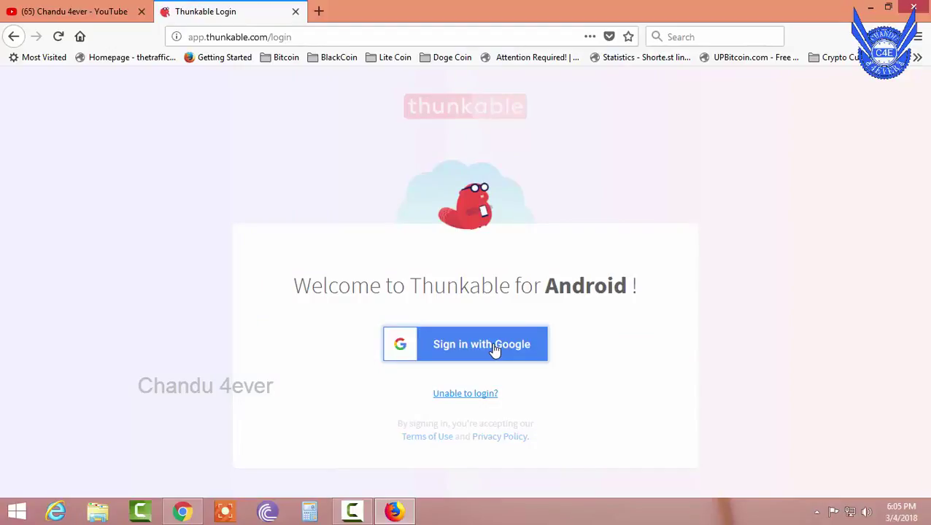
pyautogui.click(482, 351)
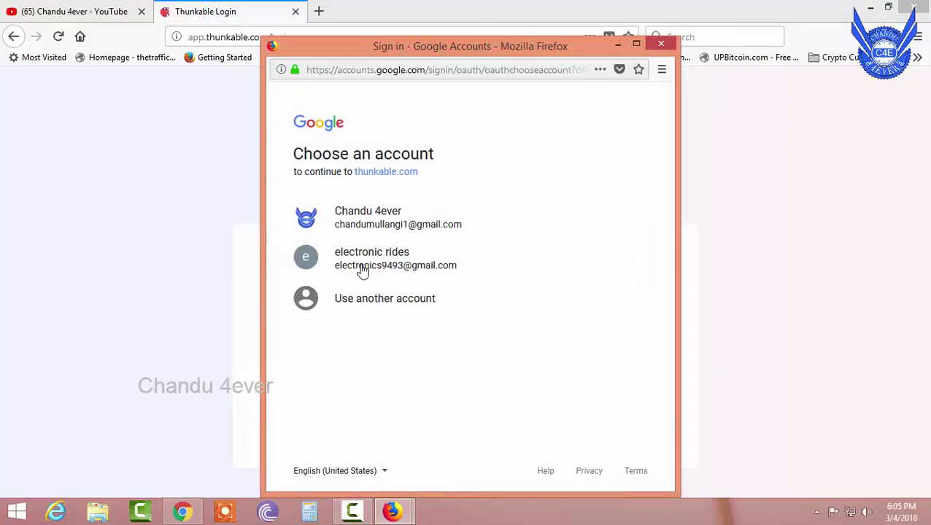
pyautogui.click(378, 269)
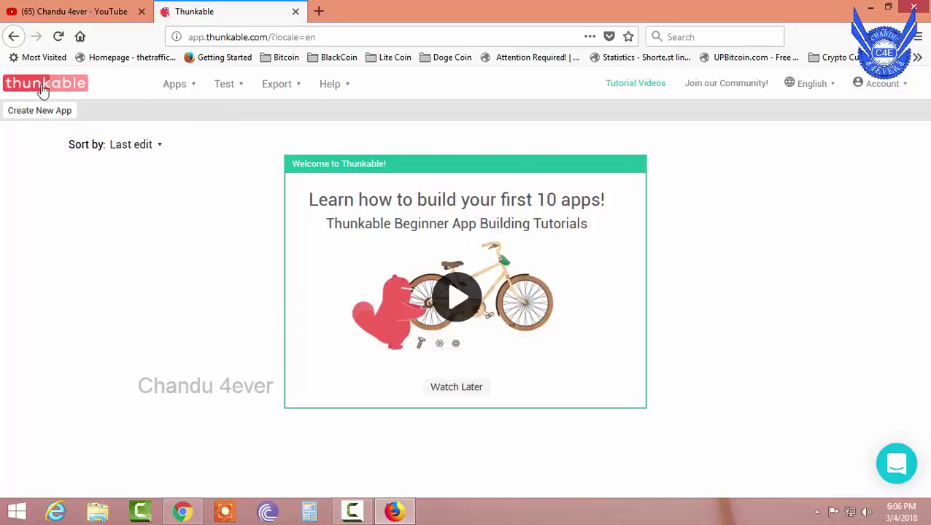
# - Dismiss the welcome tutorial message and create a new app named Earn_PayTm_Cash
pyautogui.click(222, 306)
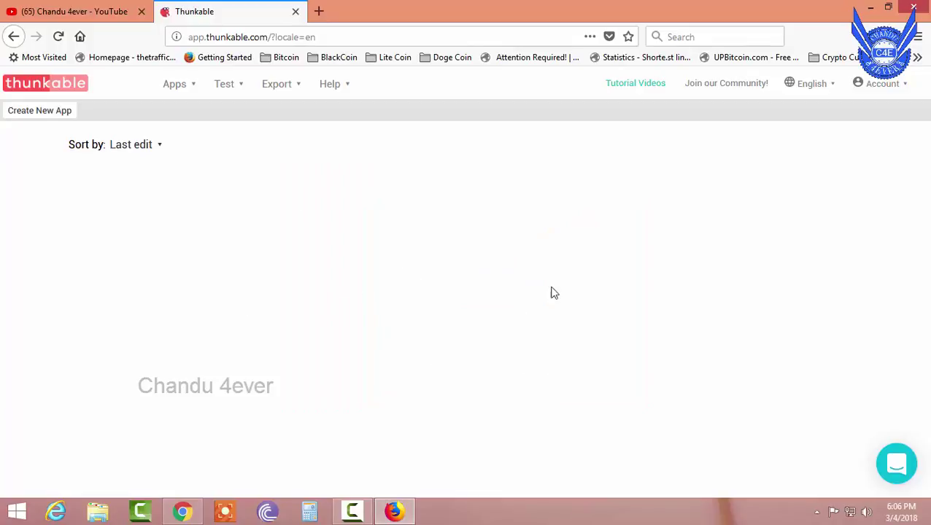
pyautogui.click(47, 117)
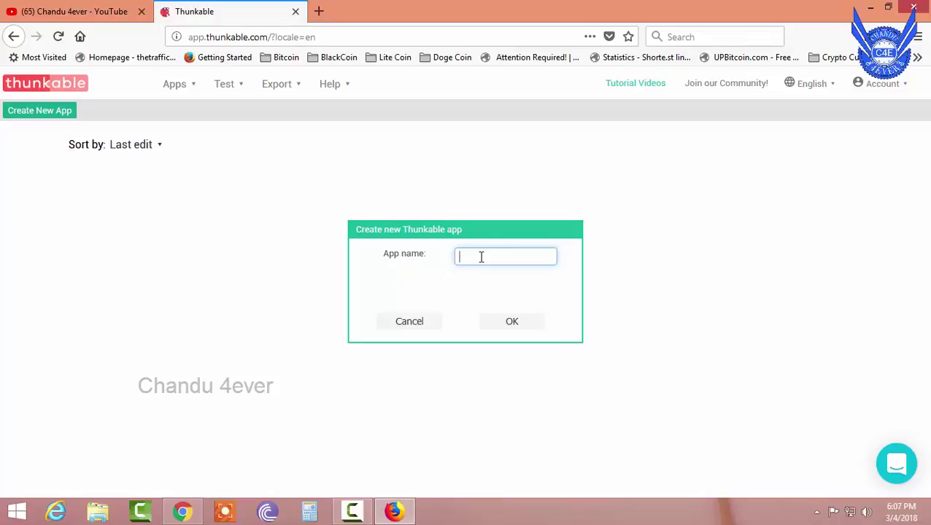
pyautogui.write('Earn PayTm Cash')
pyautogui.click(526, 327)
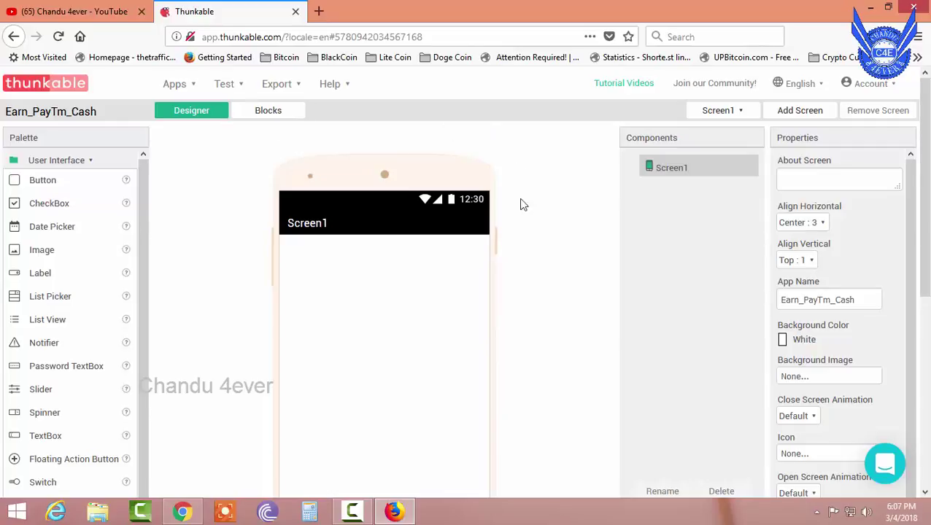
# - Examine the blank Screen1 preview in the designer and the list of User Interface components
pyautogui.scroll(-2, 437, 288)
pyautogui.scroll(2, 532, 363)
pyautogui.scroll(-2, 535, 313)
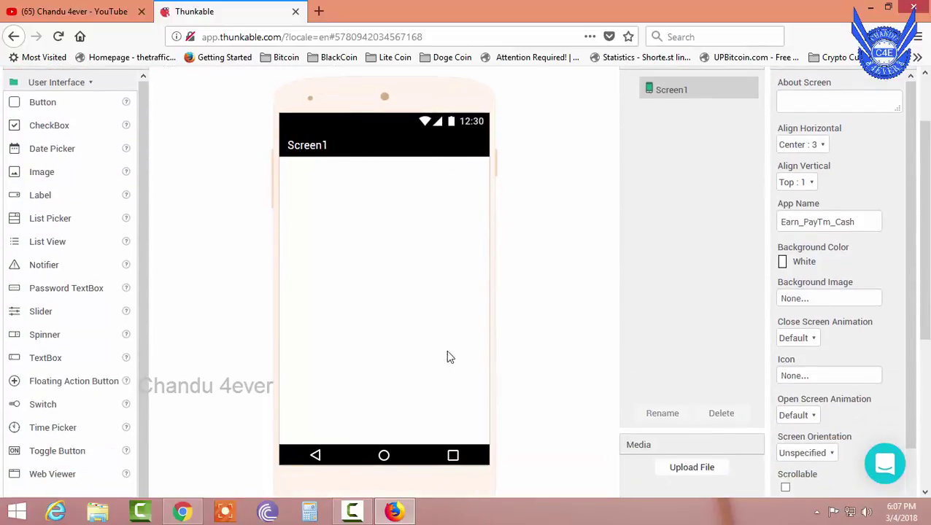
pyautogui.scroll(2, 202, 265)
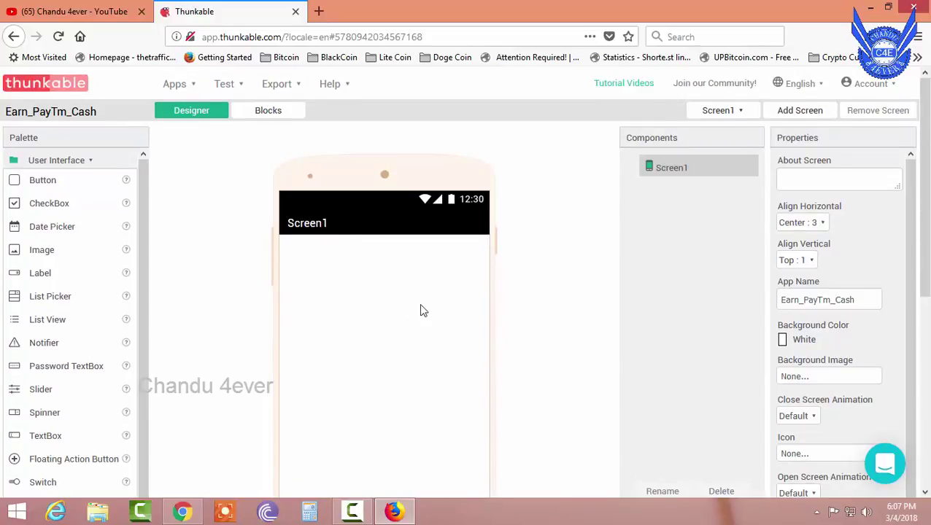
pyautogui.scroll(-2, 418, 309)
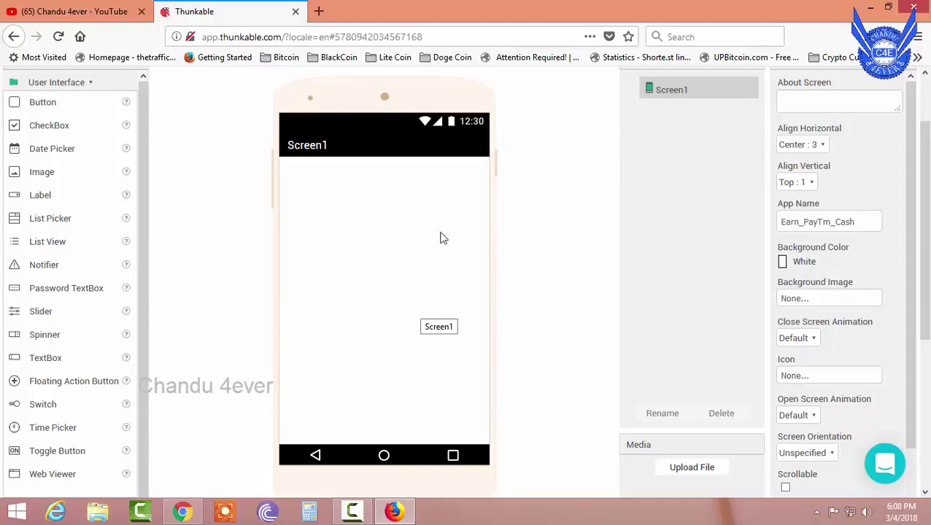
pyautogui.scroll(1, 197, 280)
pyautogui.scroll(2, 196, 277)
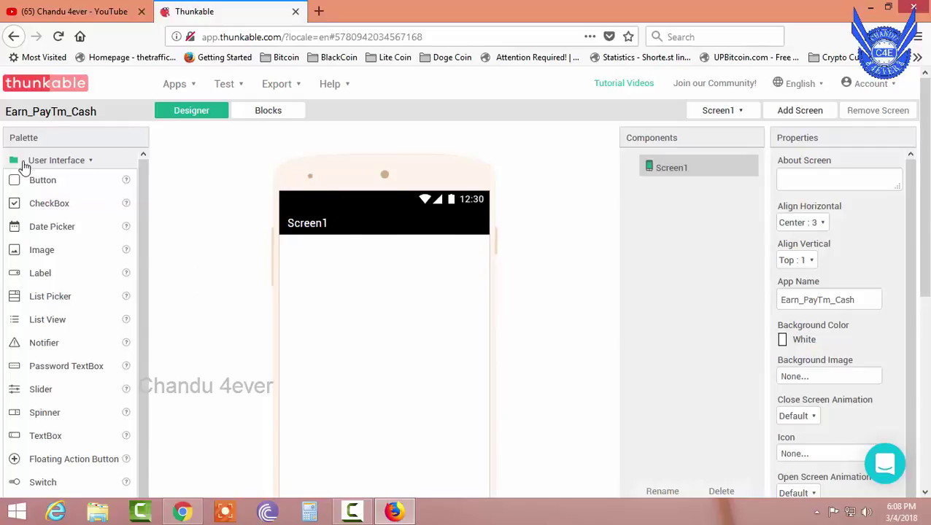
pyautogui.scroll(-1, 81, 270)
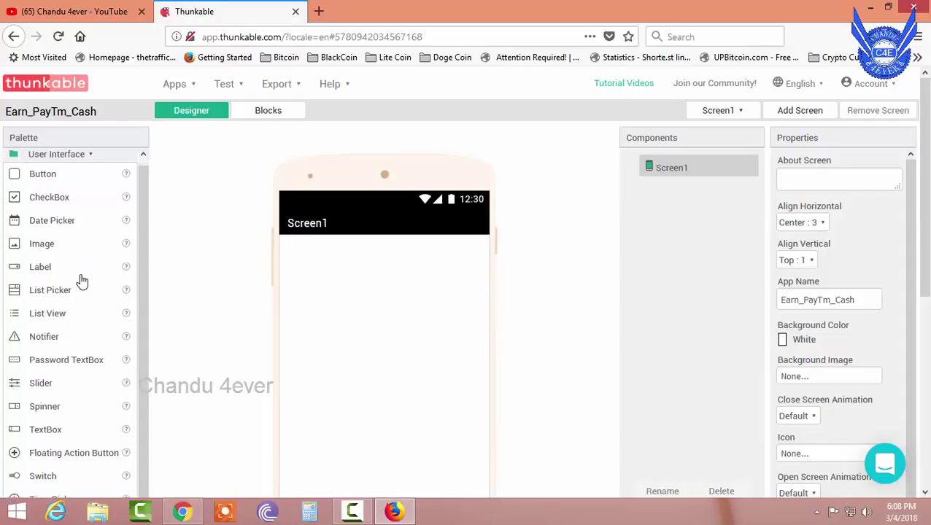
pyautogui.scroll(-3, 200, 286)
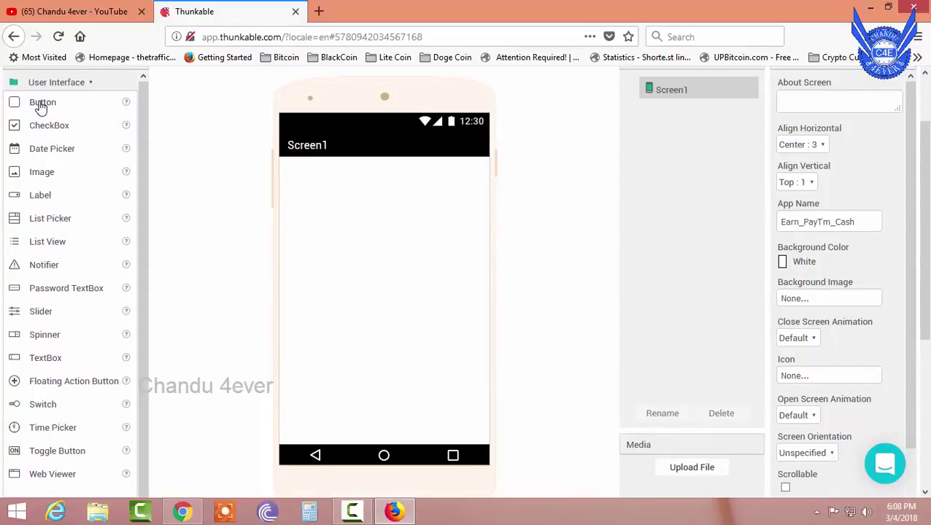
# - Place a CheckBox component on Screen1 and delete it again
pyautogui.moveTo(67, 125); pyautogui.dragTo(391, 215)
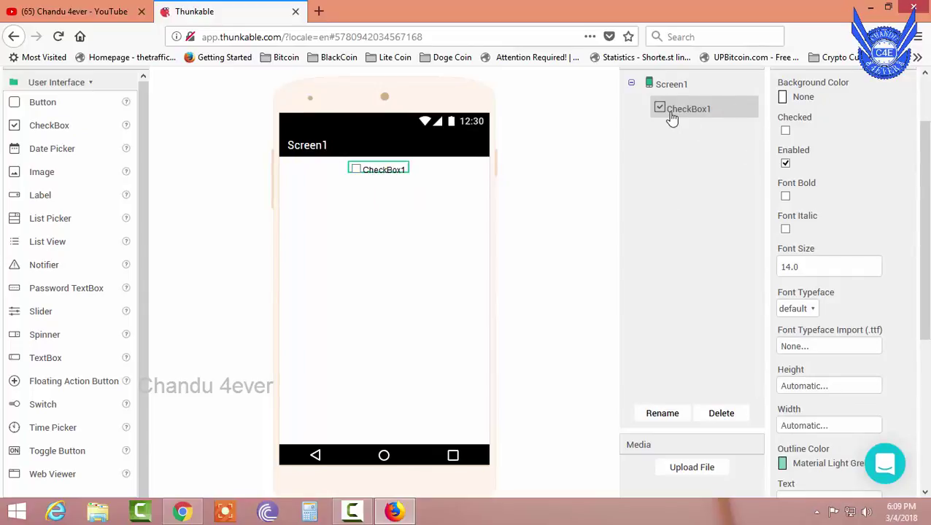
pyautogui.press('Delete')
pyautogui.click(537, 315)
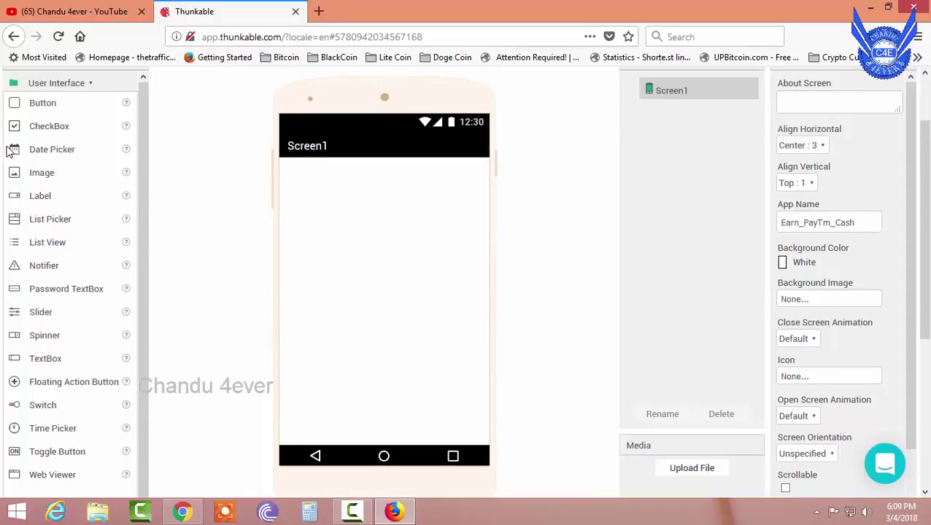
# - Look through the palette's User Interface, Layout, Media, Social, Extension and Experimental component categories
pyautogui.scroll(2, 10, 149)
pyautogui.scroll(-1, 75, 344)
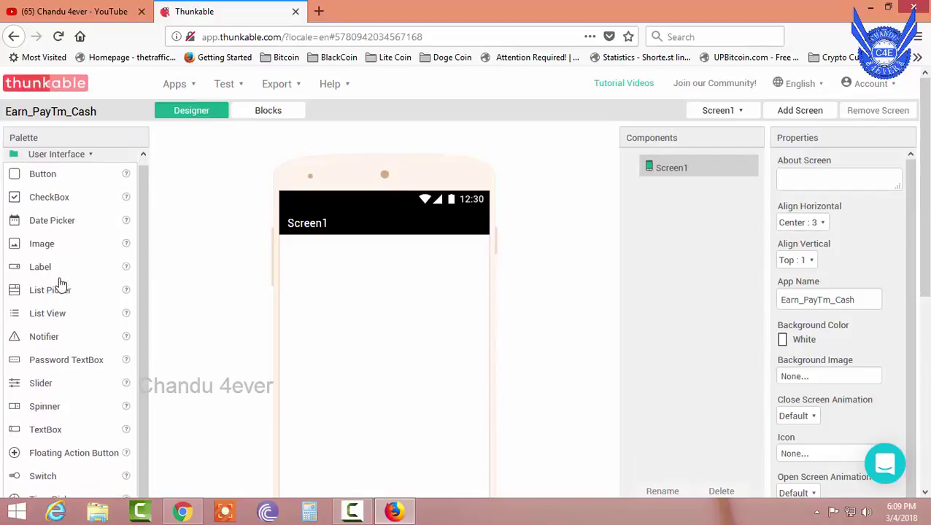
pyautogui.scroll(-2, 62, 390)
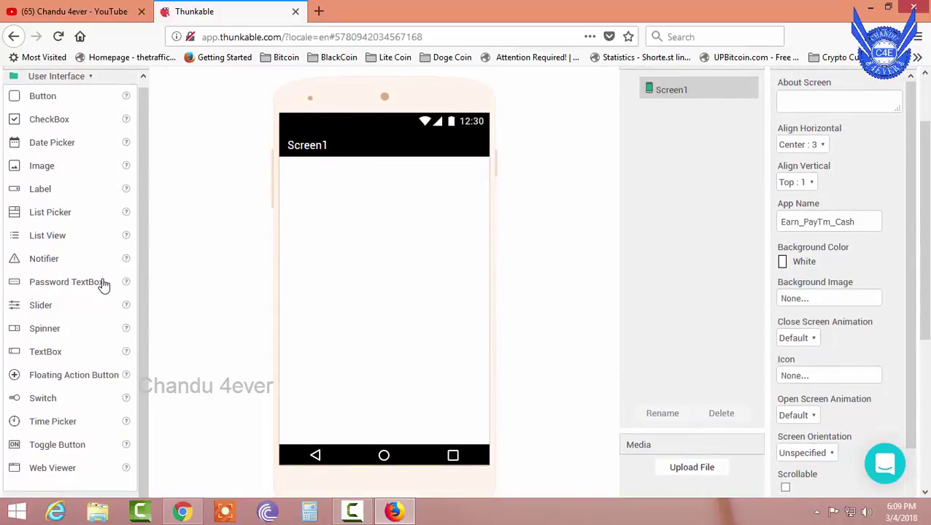
pyautogui.scroll(2, 95, 190)
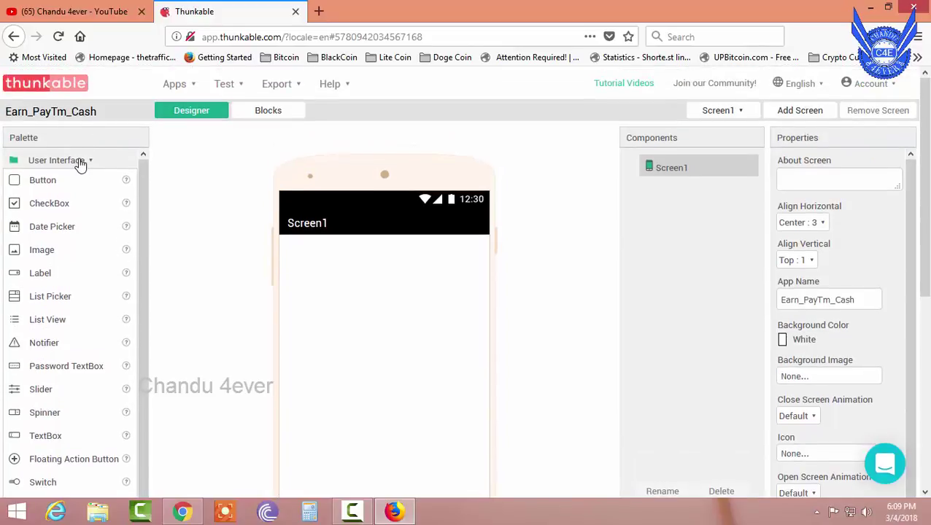
pyautogui.click(79, 161)
pyautogui.click(57, 181)
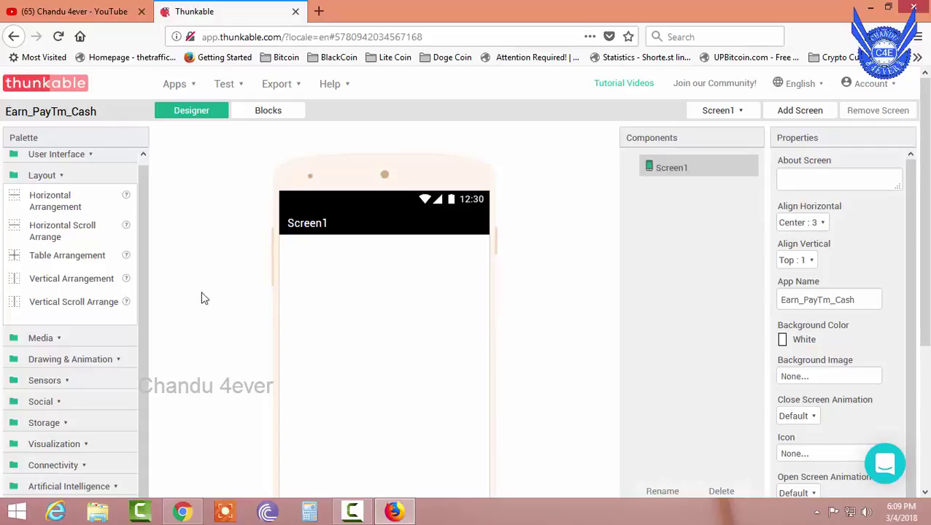
pyautogui.scroll(-2, 84, 260)
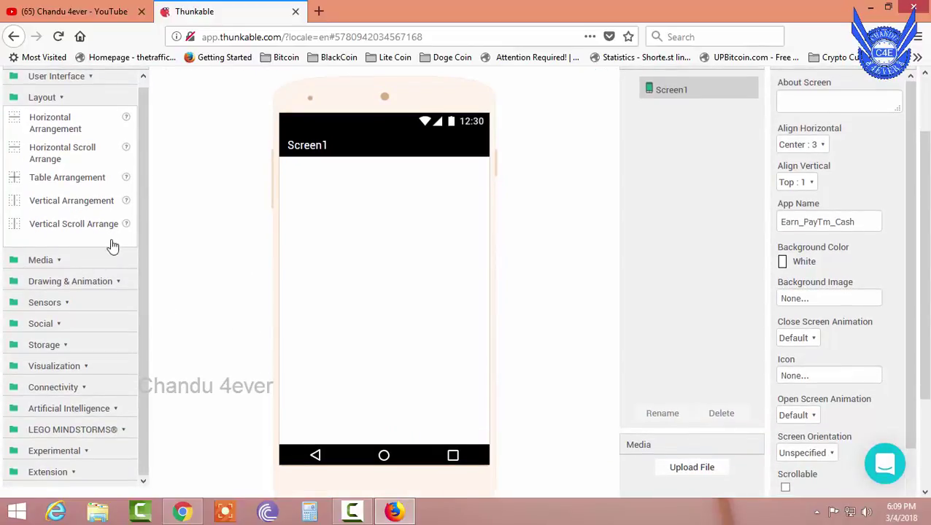
pyautogui.click(54, 261)
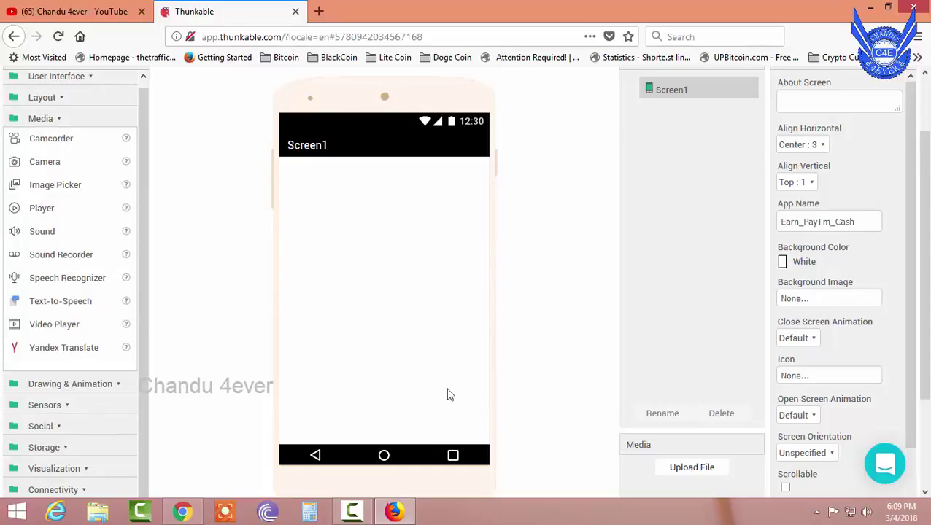
pyautogui.scroll(-3, 98, 250)
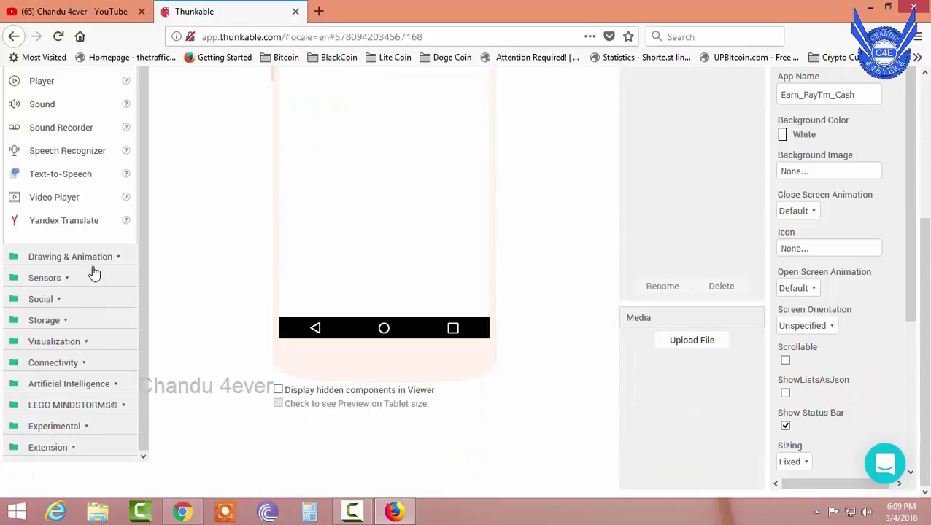
pyautogui.click(50, 300)
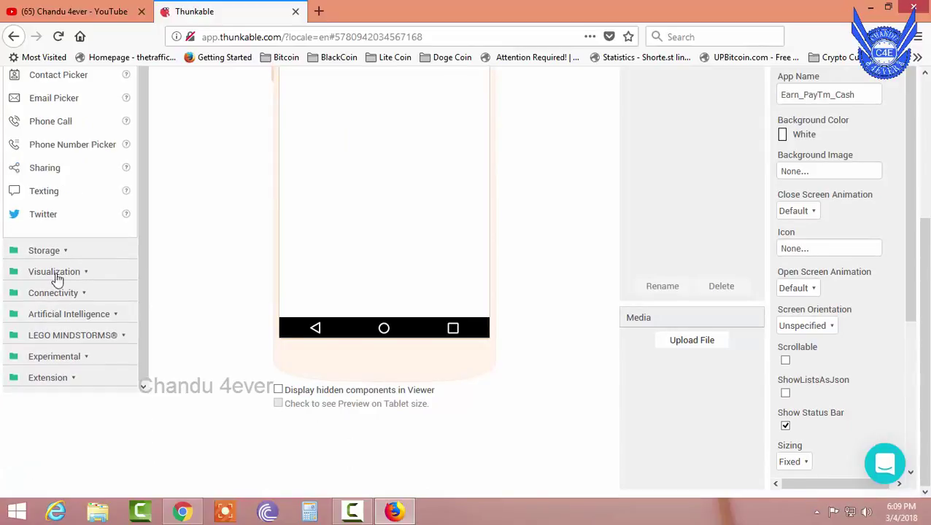
pyautogui.scroll(2, 57, 214)
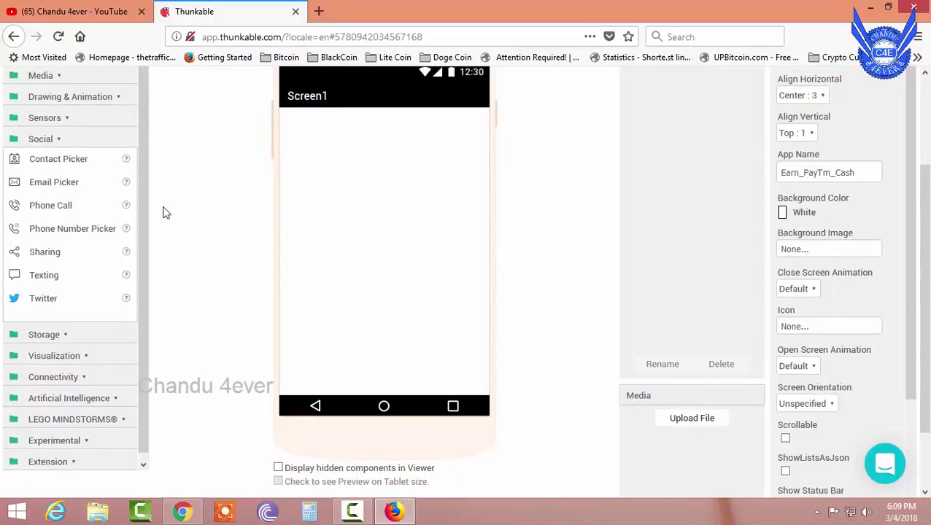
pyautogui.scroll(-1, 143, 433)
pyautogui.click(68, 458)
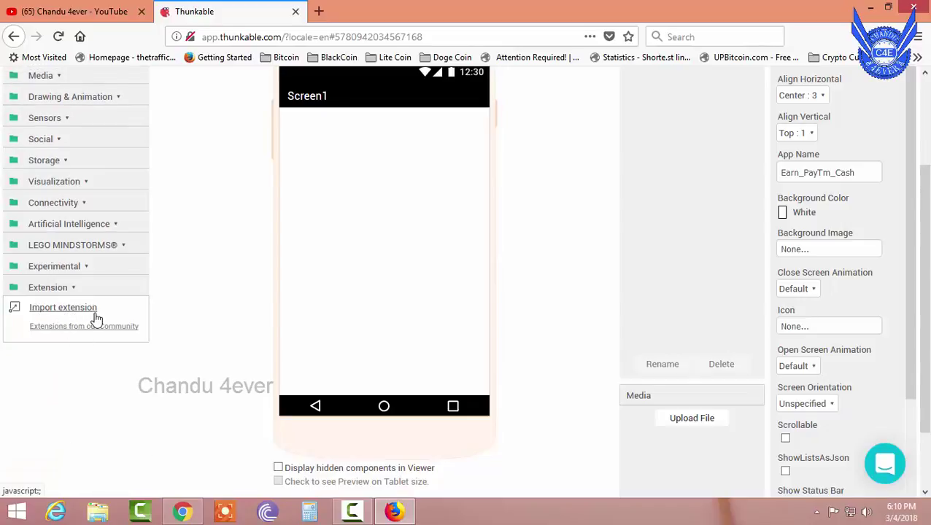
pyautogui.click(62, 267)
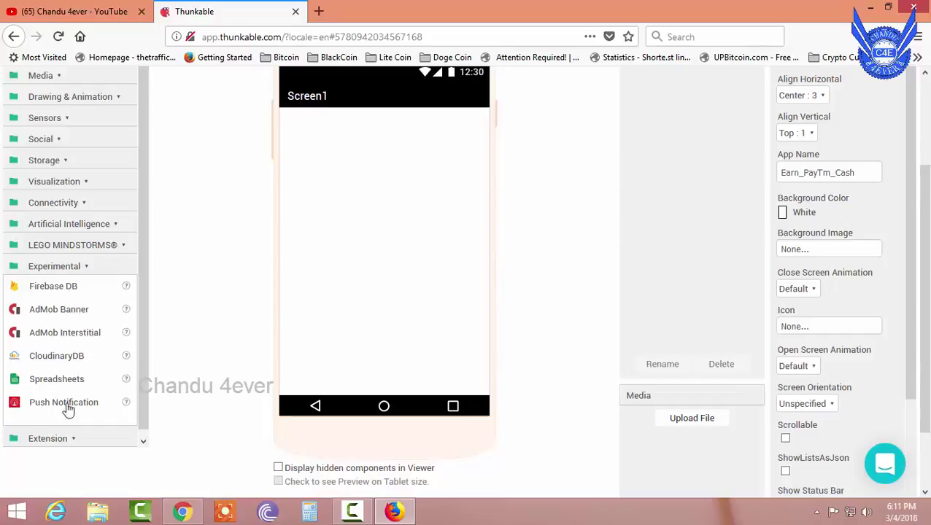
# - Add a Horizontal Arrangement from the Layout components to the upper part of Screen1
pyautogui.scroll(3, 73, 321)
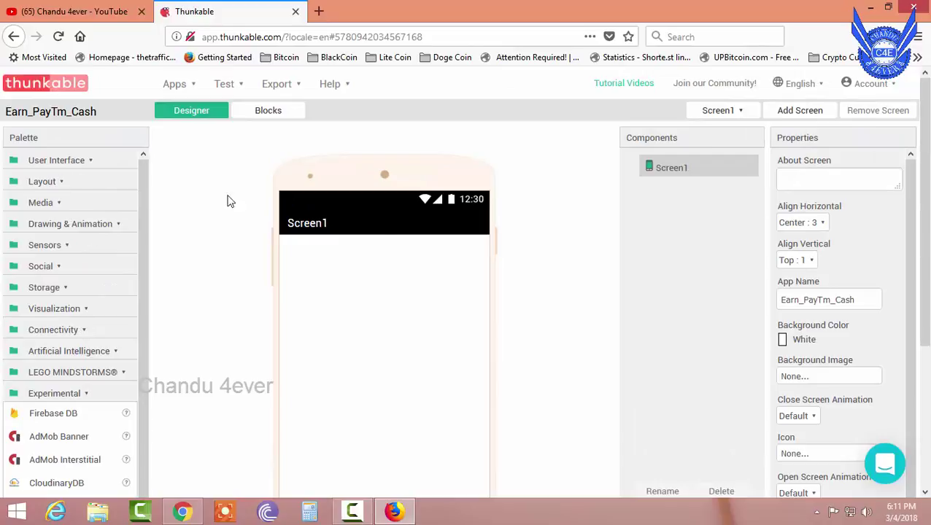
pyautogui.scroll(-2, 461, 394)
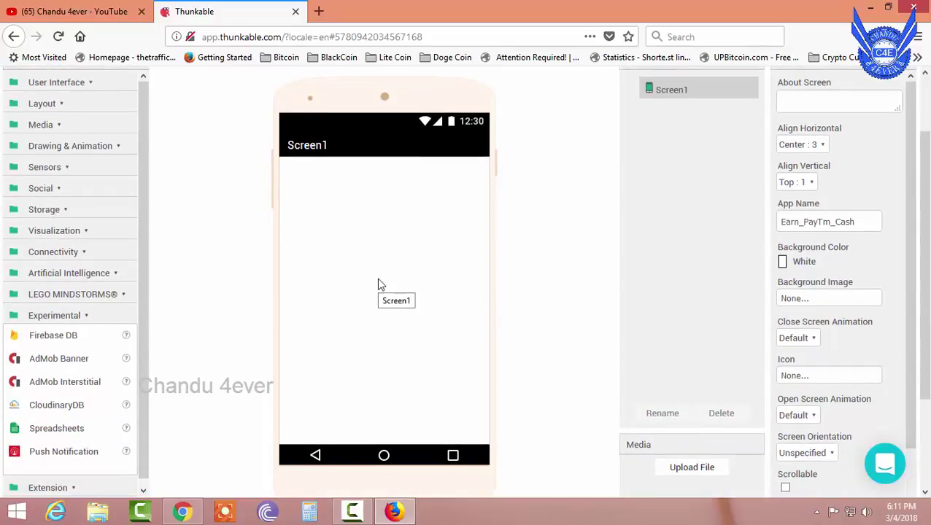
pyautogui.scroll(2, 268, 284)
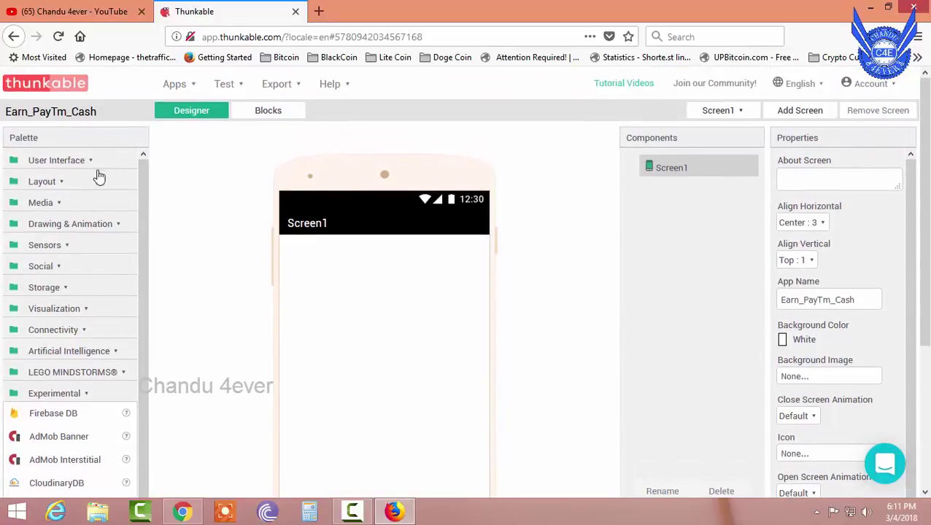
pyautogui.click(73, 186)
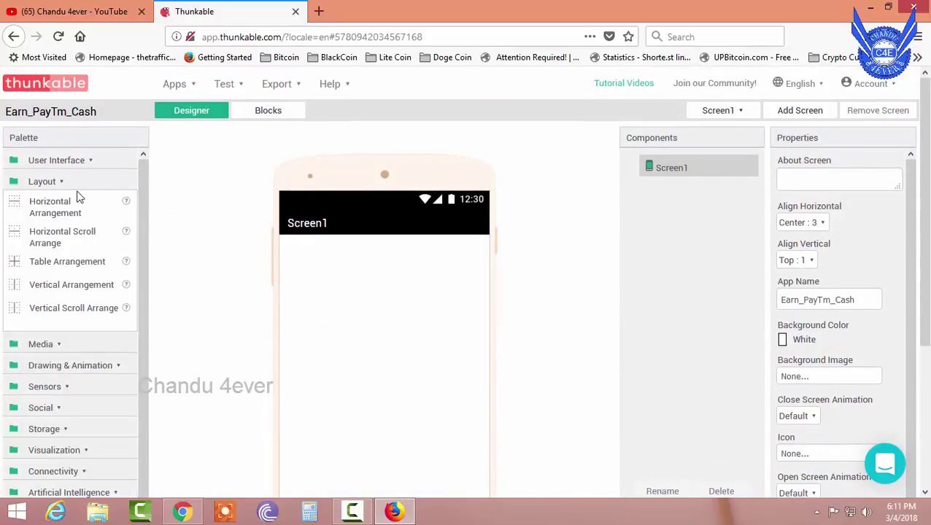
pyautogui.moveTo(68, 211); pyautogui.dragTo(316, 266)
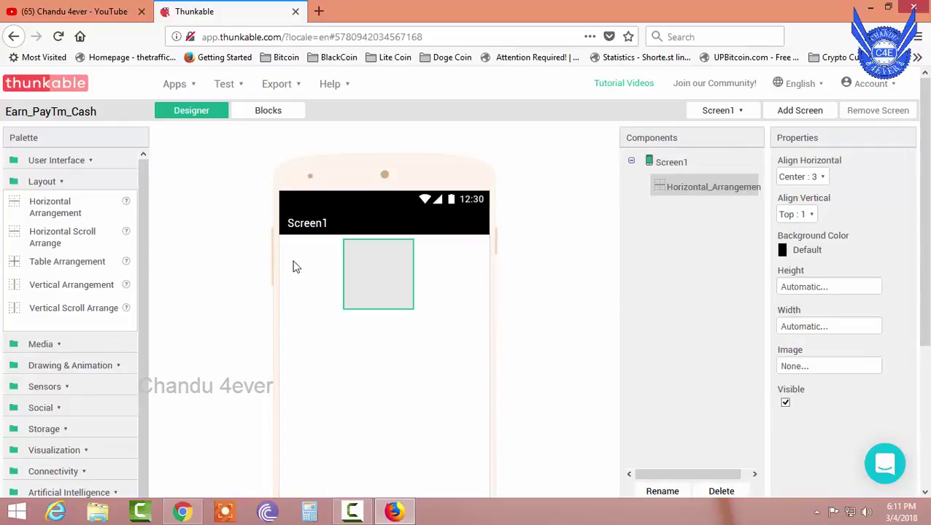
# - Add a Vertical Arrangement and a second Horizontal Arrangement below the existing arrangement on Screen1
pyautogui.scroll(-2, 160, 227)
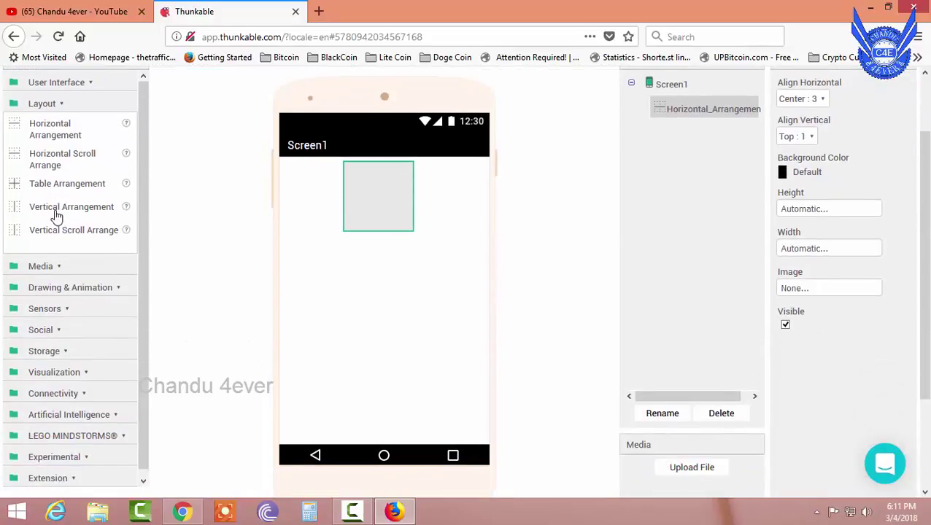
pyautogui.moveTo(72, 212); pyautogui.dragTo(374, 336)
pyautogui.click(373, 336)
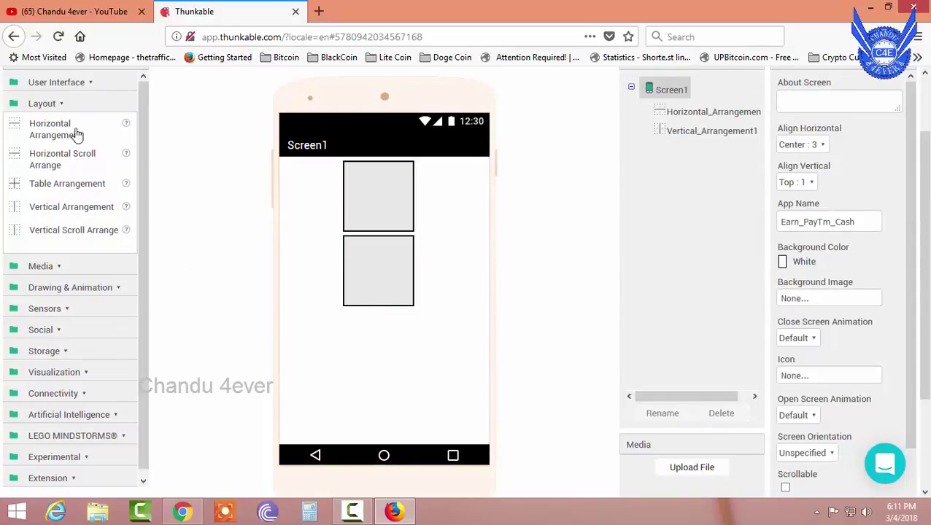
pyautogui.moveTo(46, 129); pyautogui.dragTo(383, 361)
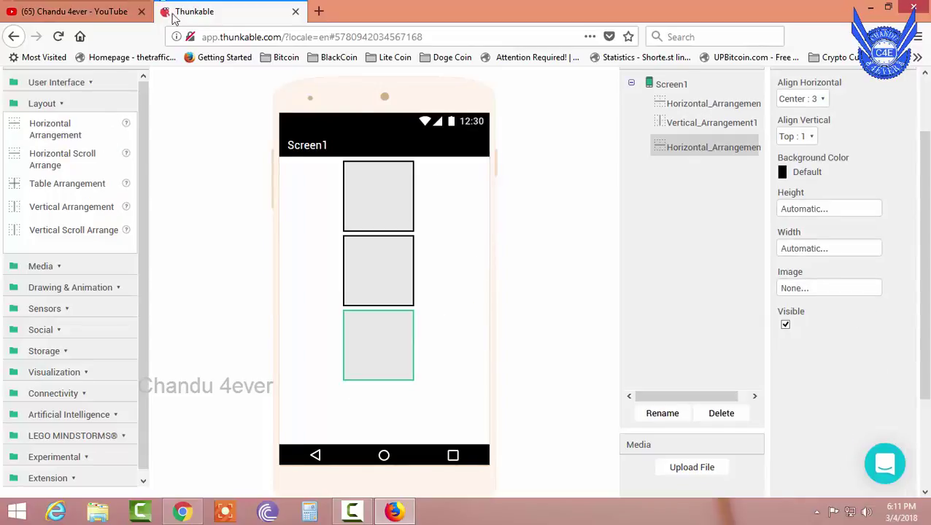
# - Set the width of the topmost Horizontal Arrangement on Screen1 to Fill parent
pyautogui.click(377, 203)
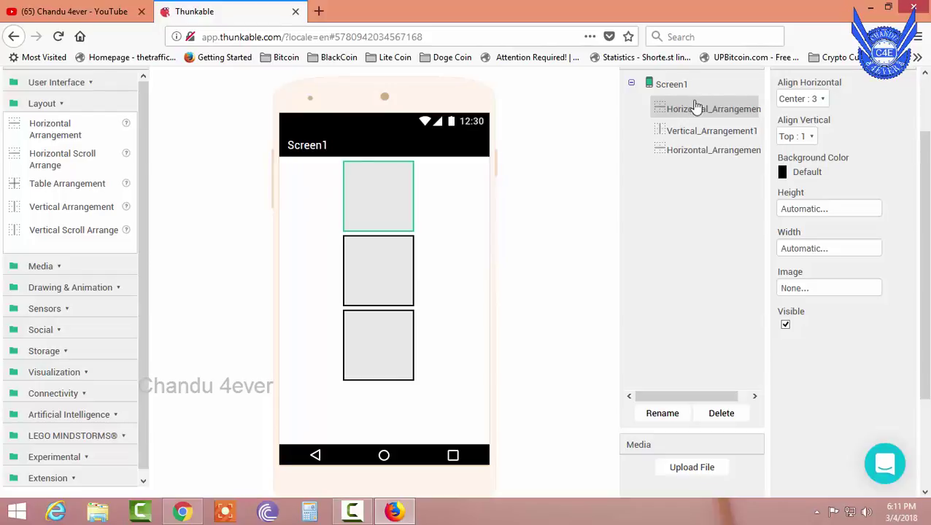
pyautogui.scroll(2, 599, 175)
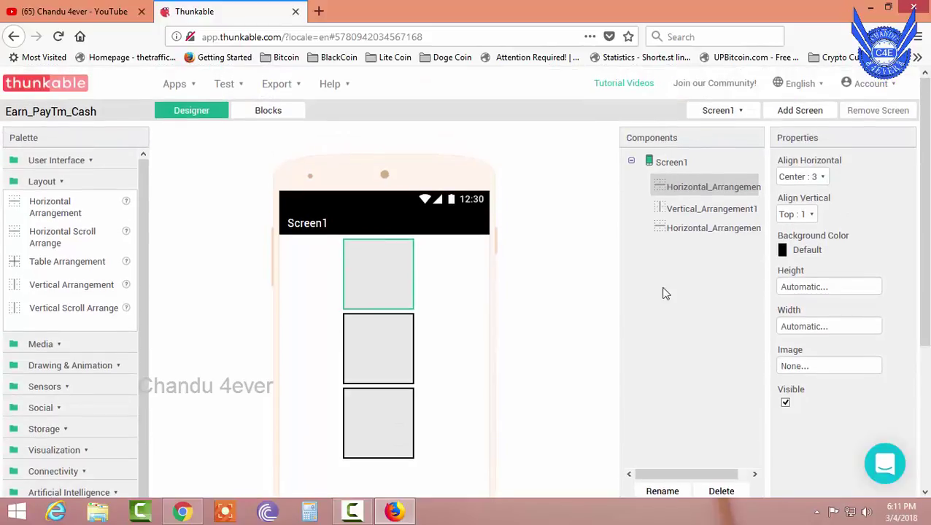
pyautogui.scroll(-5, 644, 296)
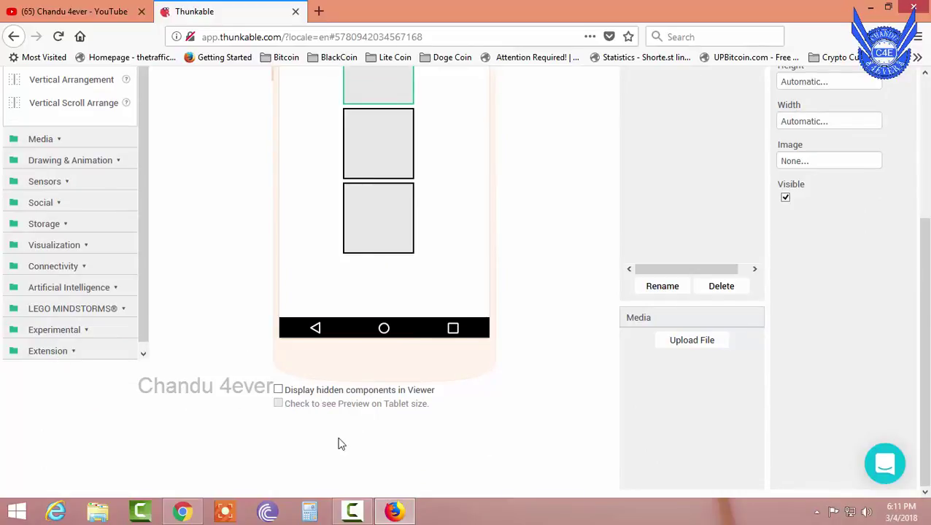
pyautogui.scroll(5, 661, 208)
pyautogui.scroll(-2, 661, 291)
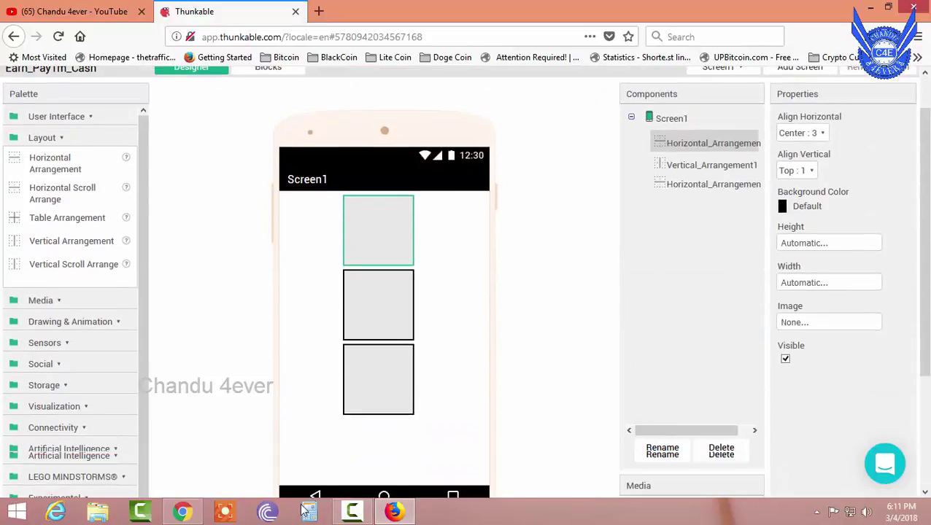
pyautogui.scroll(-3, 361, 460)
pyautogui.scroll(5, 409, 253)
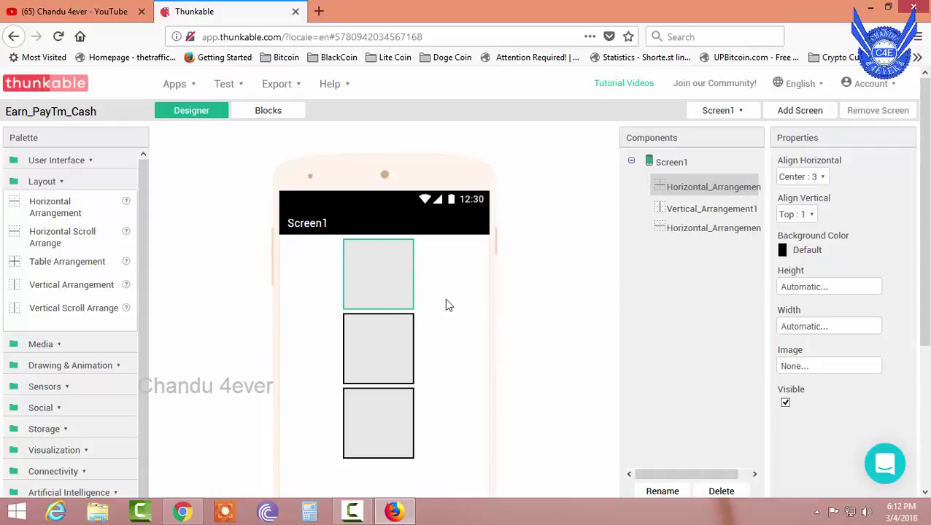
pyautogui.scroll(-3, 584, 310)
pyautogui.scroll(3, 767, 288)
pyautogui.click(831, 326)
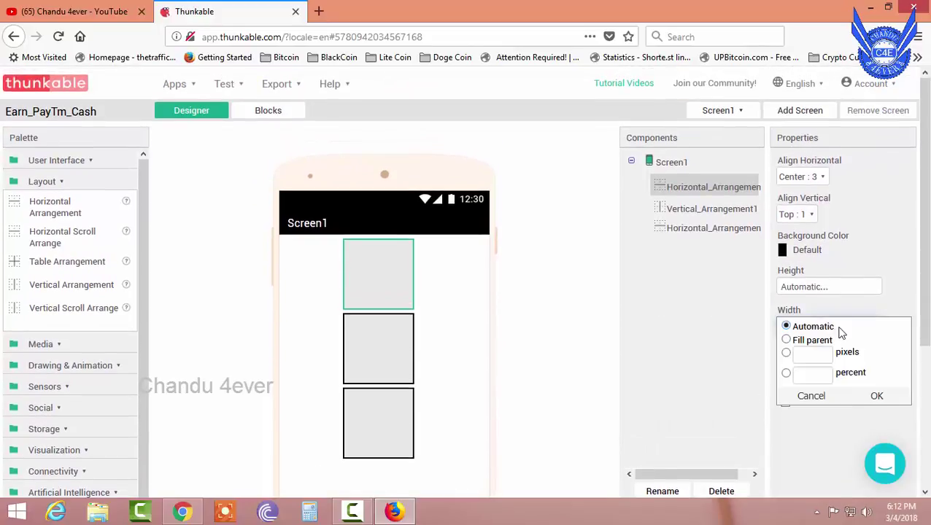
pyautogui.click(797, 341)
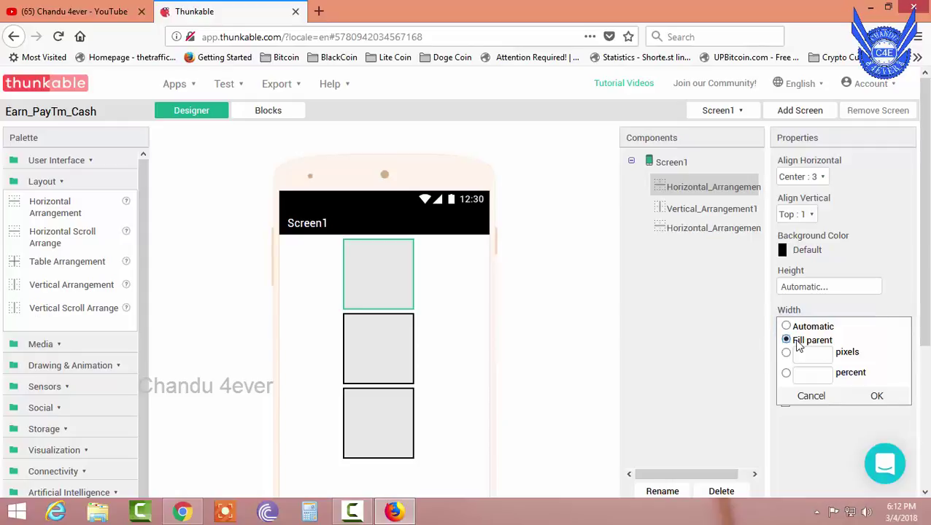
pyautogui.click(875, 400)
# - Set both the height and the width of the Vertical Arrangement to Fill parent
pyautogui.scroll(-2, 591, 321)
pyautogui.scroll(-3, 474, 284)
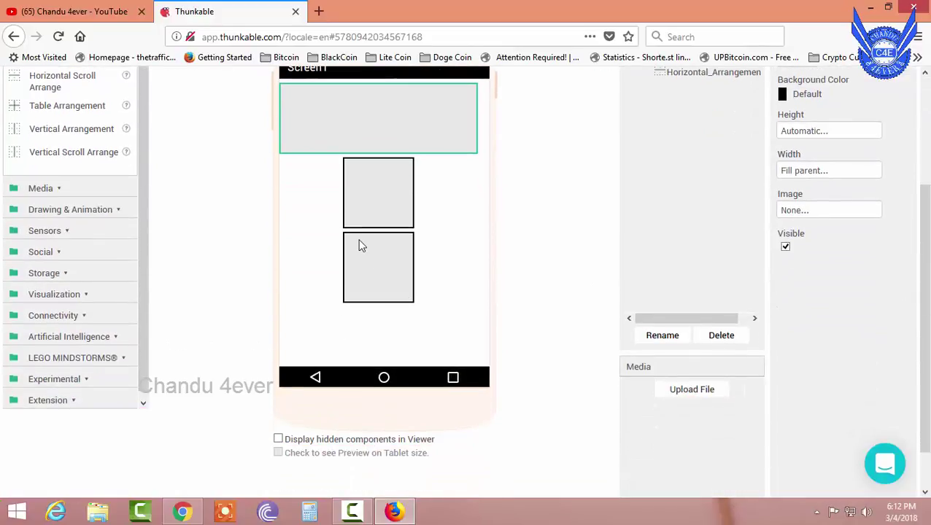
pyautogui.click(372, 207)
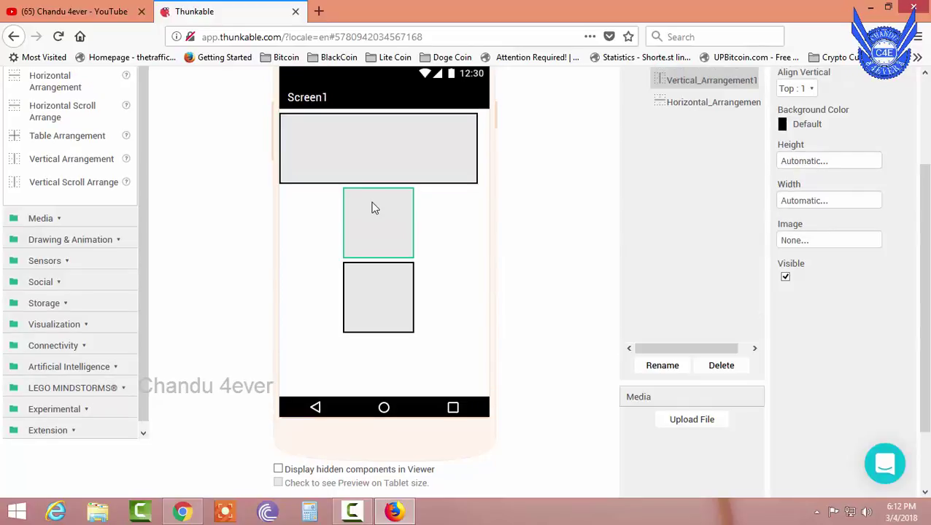
pyautogui.scroll(2, 652, 202)
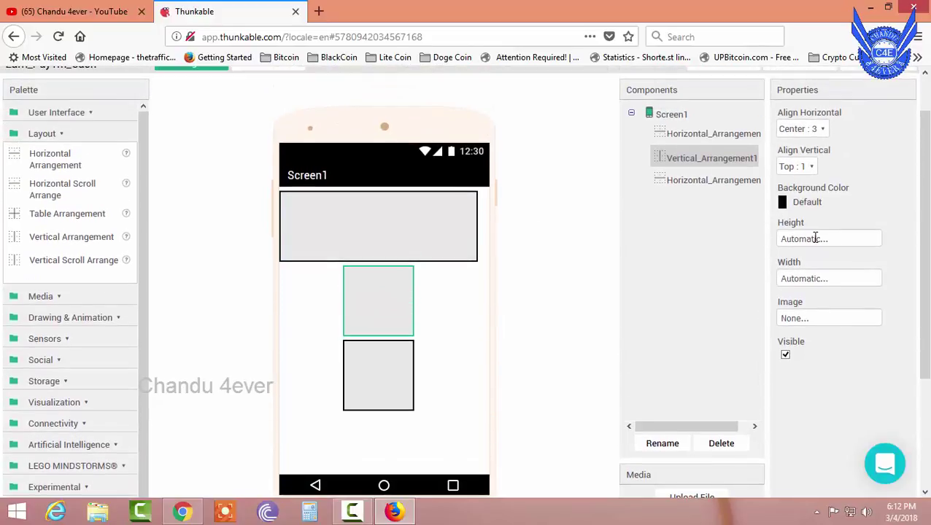
pyautogui.click(823, 238)
pyautogui.click(809, 253)
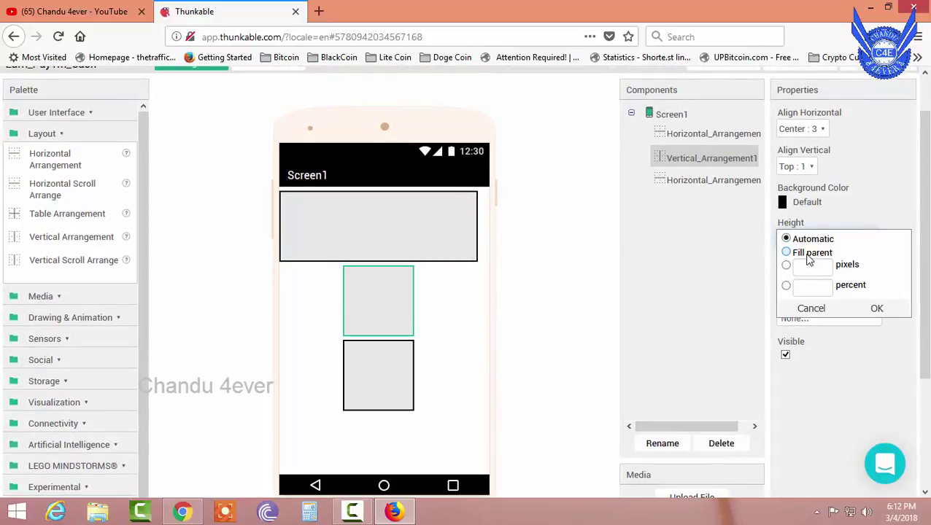
pyautogui.click(872, 310)
pyautogui.click(802, 279)
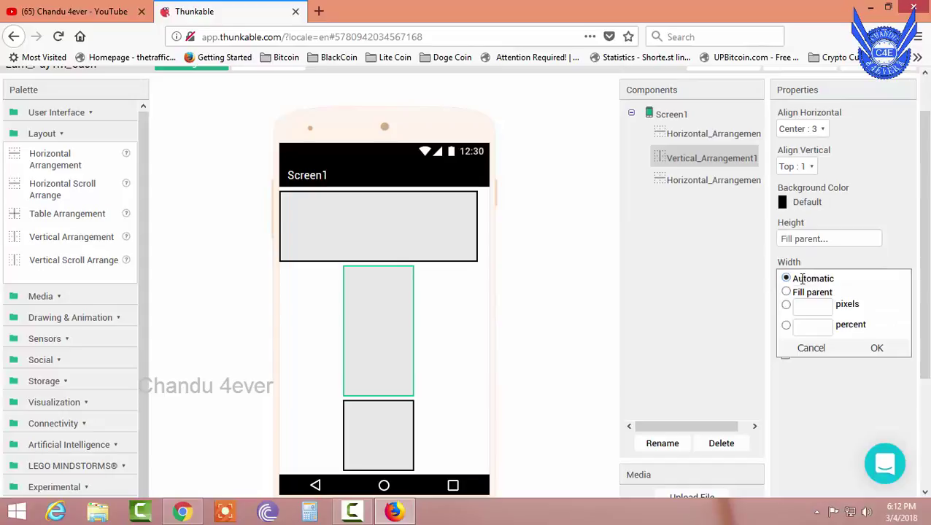
pyautogui.click(810, 293)
pyautogui.click(872, 349)
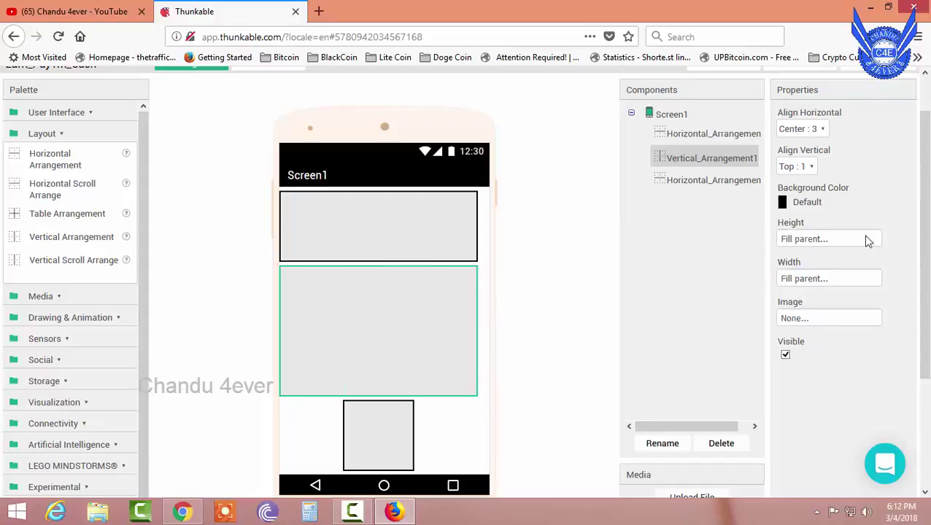
# - Set the width of the lowest Horizontal Arrangement to Fill parent
pyautogui.click(379, 445)
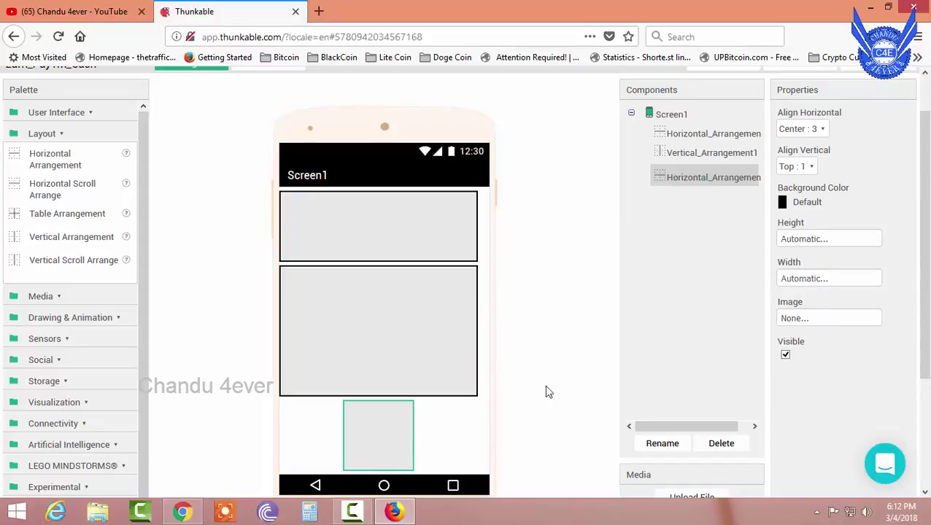
pyautogui.click(801, 280)
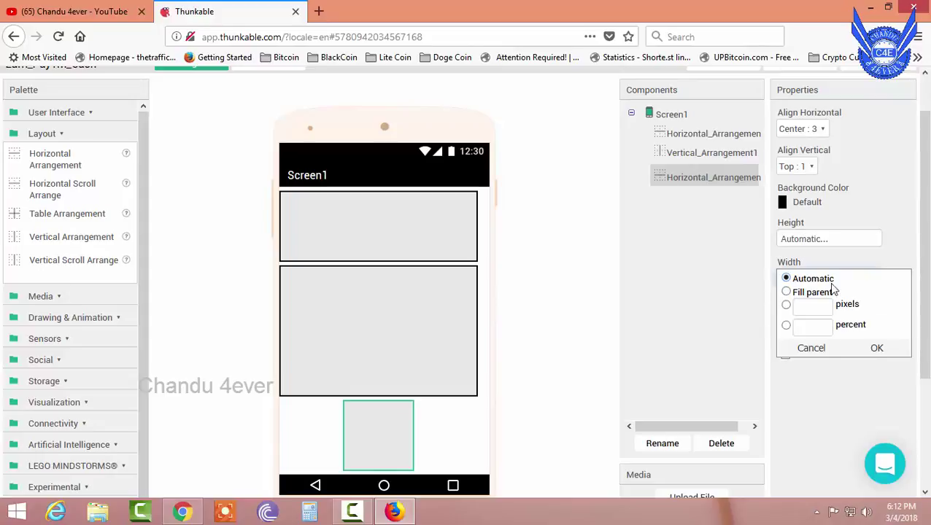
pyautogui.click(804, 293)
pyautogui.click(879, 349)
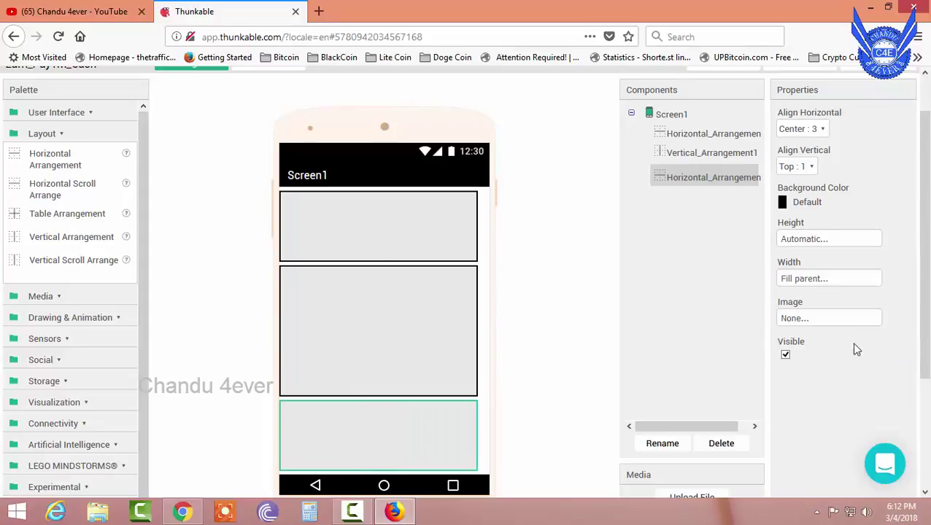
# - Place an AdMob Banner from the Experimental components in the lowest Horizontal Arrangement and delete the Firebase_DB1 component
pyautogui.scroll(-2, 408, 308)
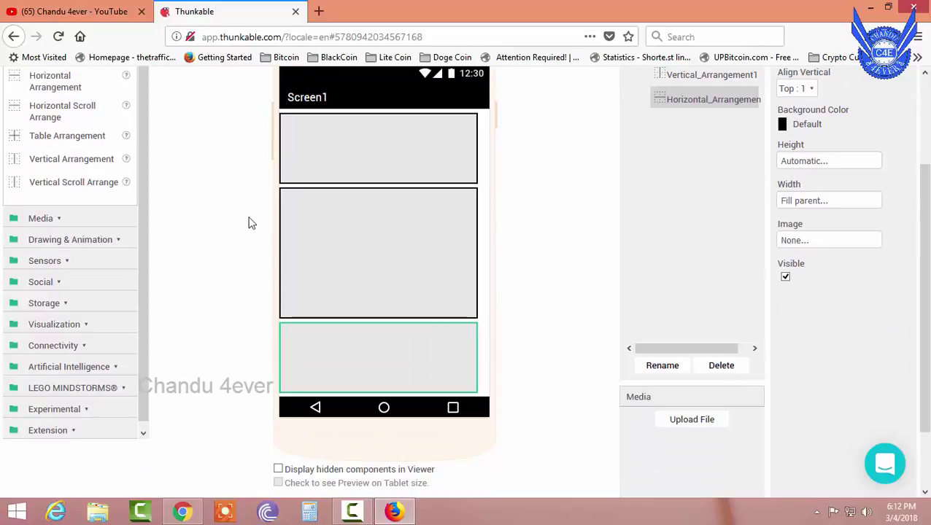
pyautogui.click(73, 410)
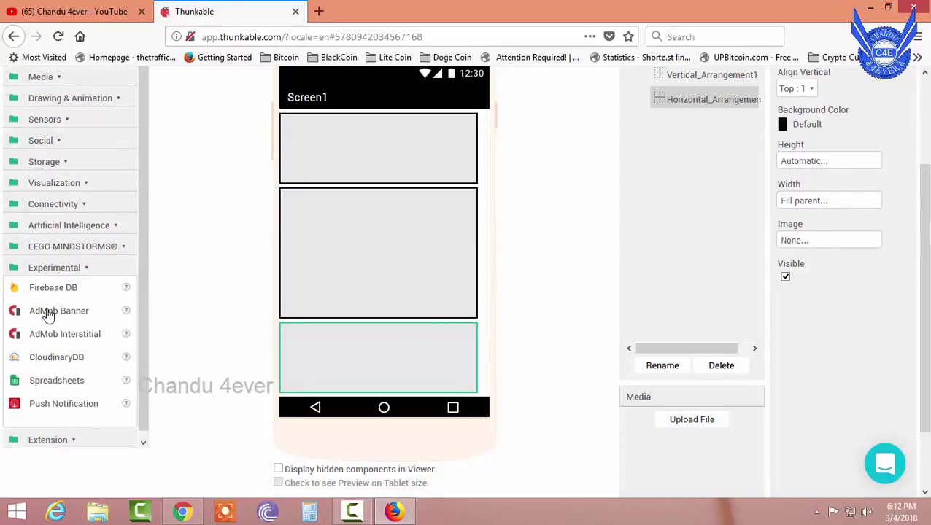
pyautogui.moveTo(48, 314); pyautogui.dragTo(361, 159)
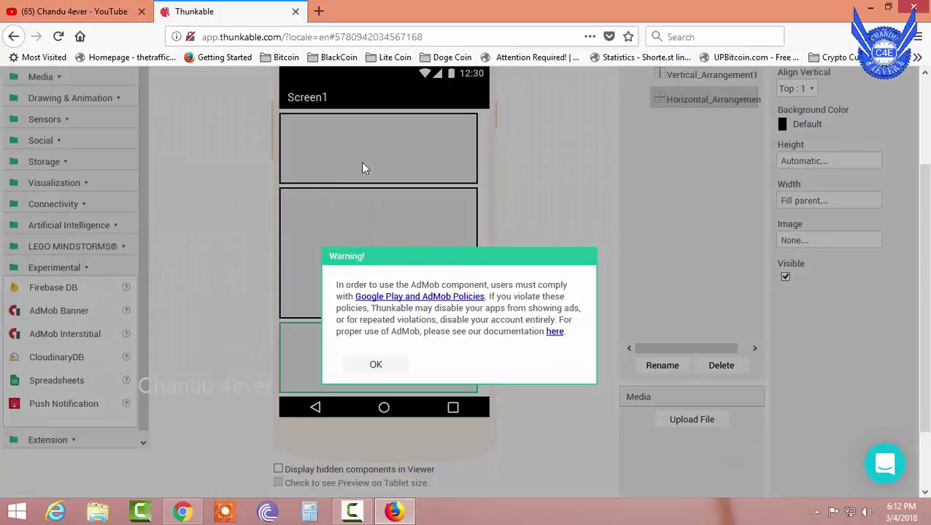
pyautogui.click(394, 365)
pyautogui.click(675, 166)
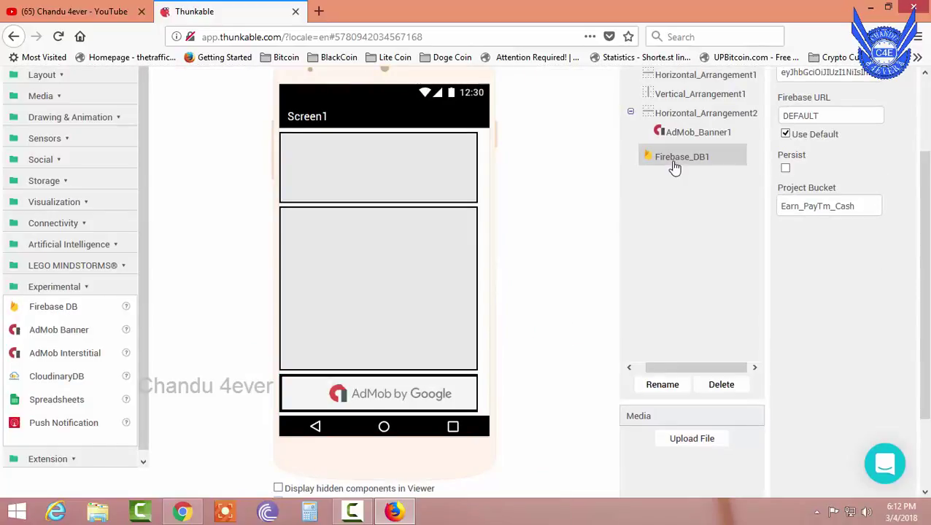
pyautogui.press('Delete')
pyautogui.click(483, 314)
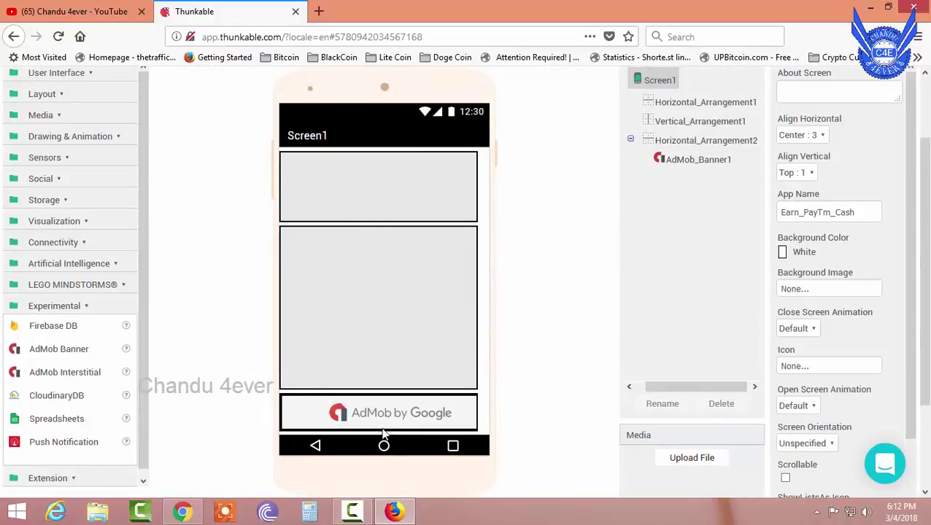
# - Place a second AdMob Banner in the topmost Horizontal Arrangement and open its Ad Unit ID for editing
pyautogui.moveTo(45, 349); pyautogui.dragTo(353, 186)
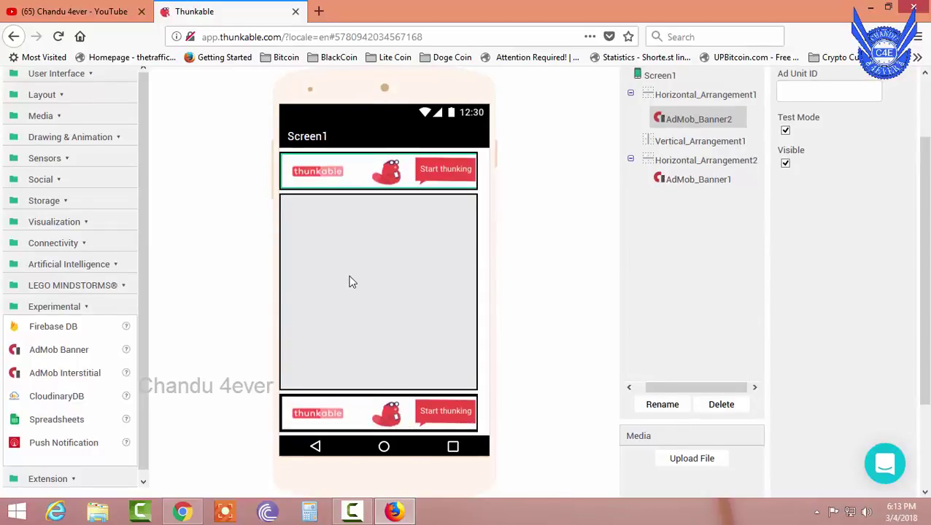
pyautogui.scroll(3, 350, 282)
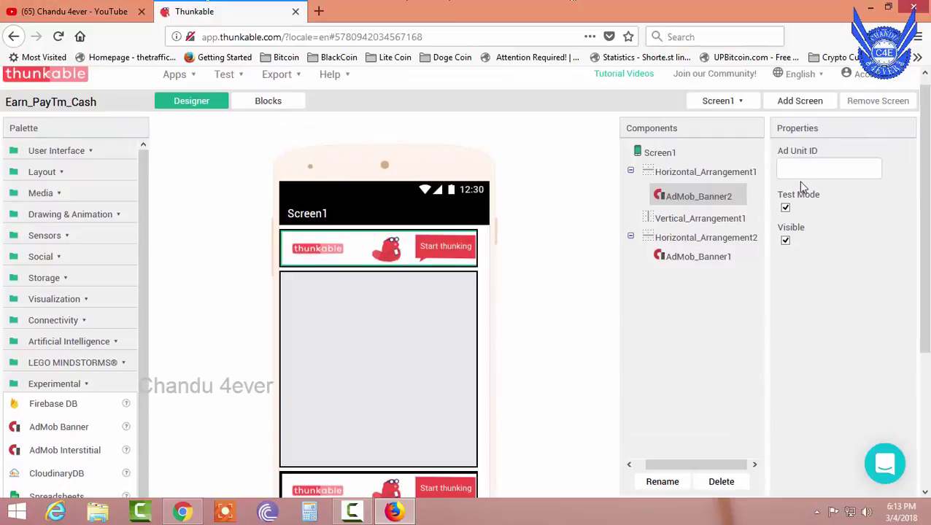
pyautogui.click(807, 168)
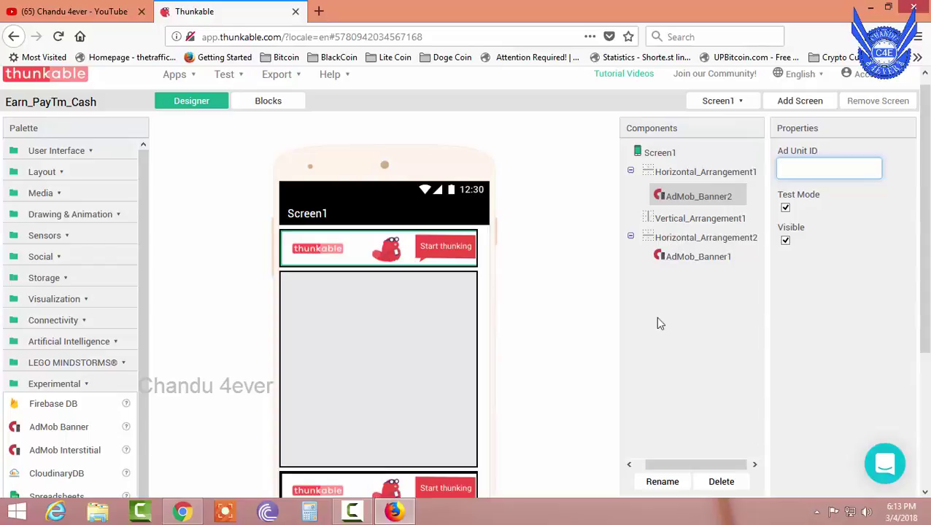
pyautogui.scroll(-2, 656, 374)
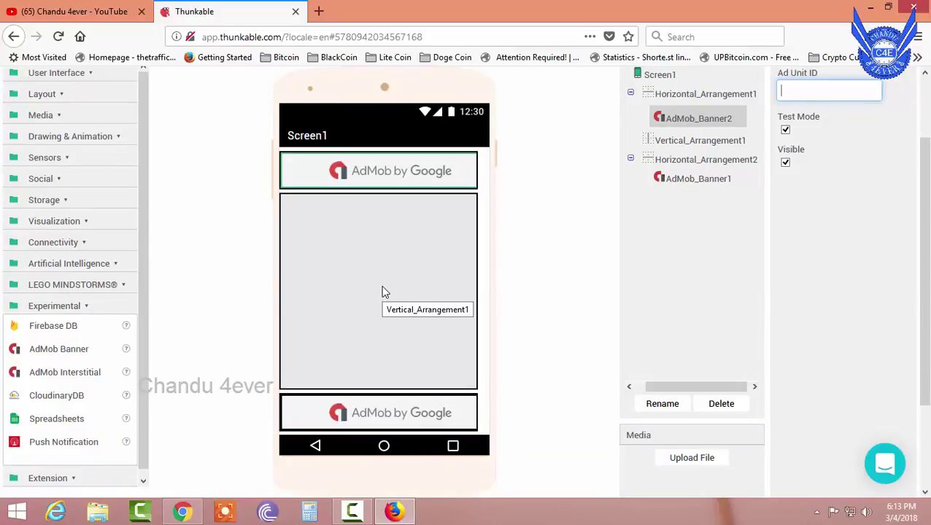
# - Search Google Images for "earn money" in a new browser tab
pyautogui.click(319, 11)
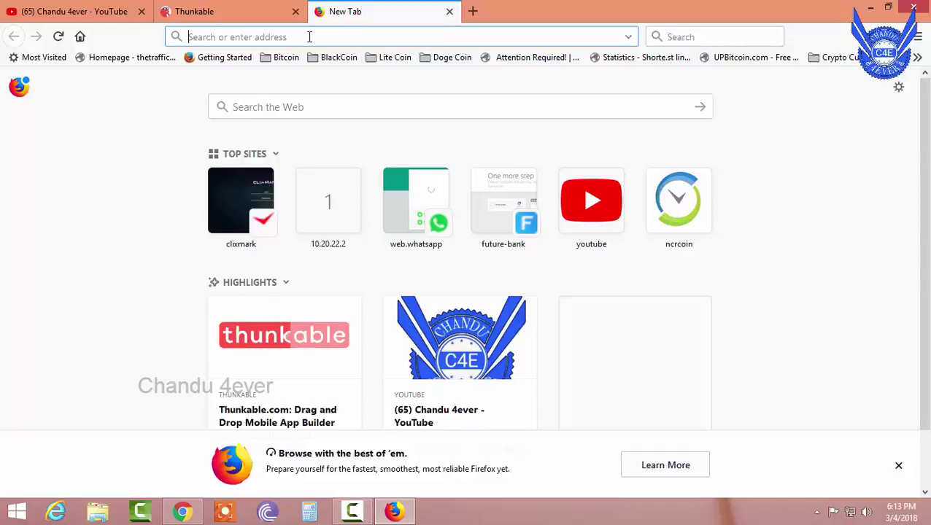
pyautogui.write('earn ')
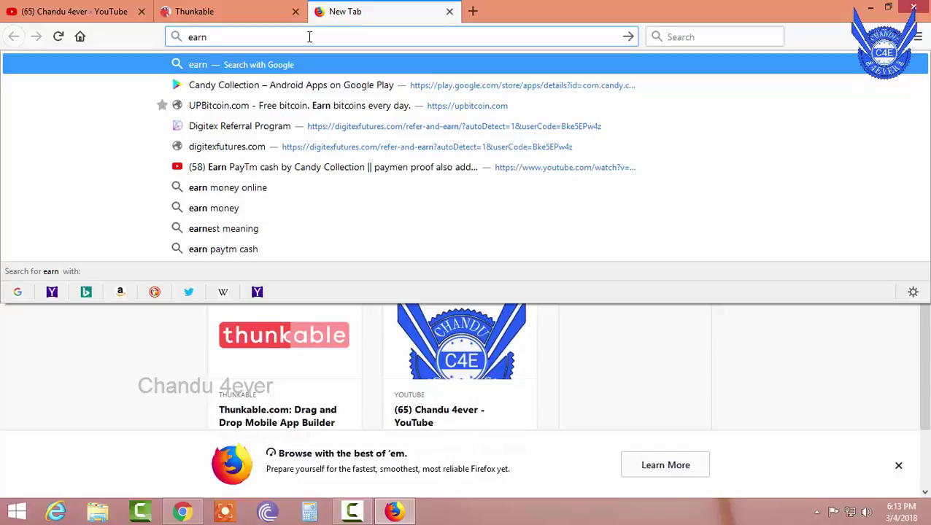
pyautogui.write('money')
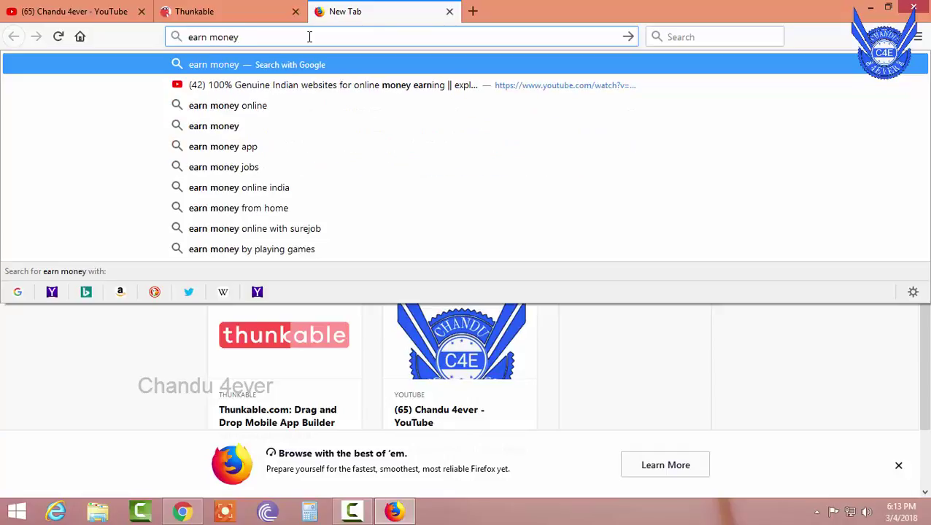
pyautogui.press('Return')
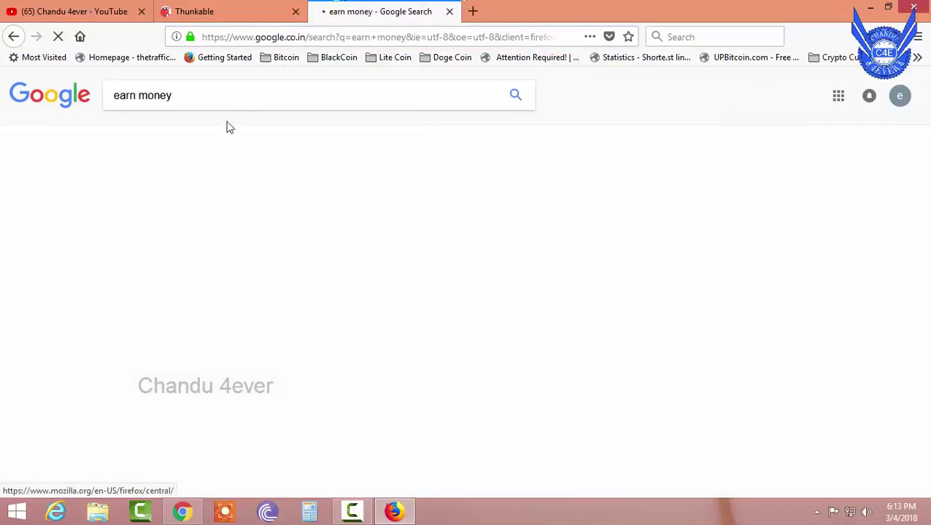
pyautogui.click(163, 139)
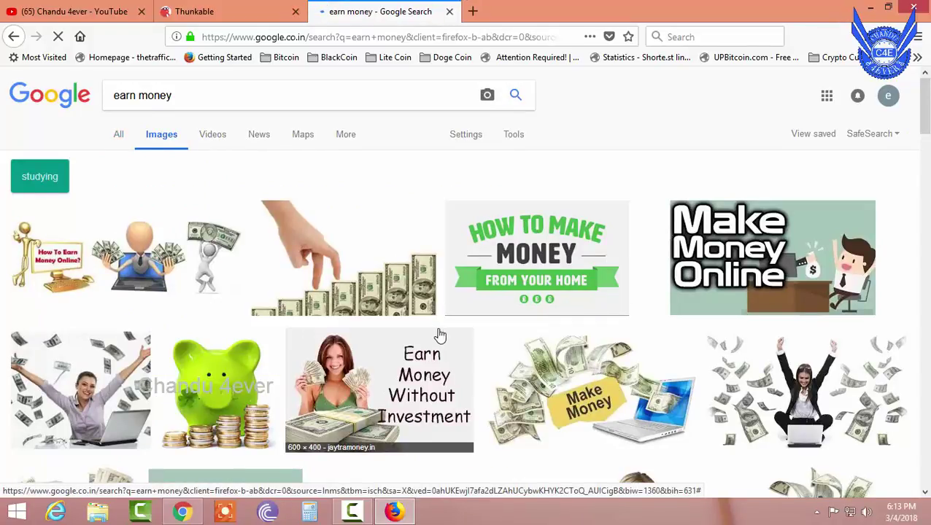
# - Find the picture of a cheering man in a suit among falling dollar bills in the image results and open its preview
pyautogui.scroll(-3, 438, 332)
pyautogui.scroll(-5, 447, 321)
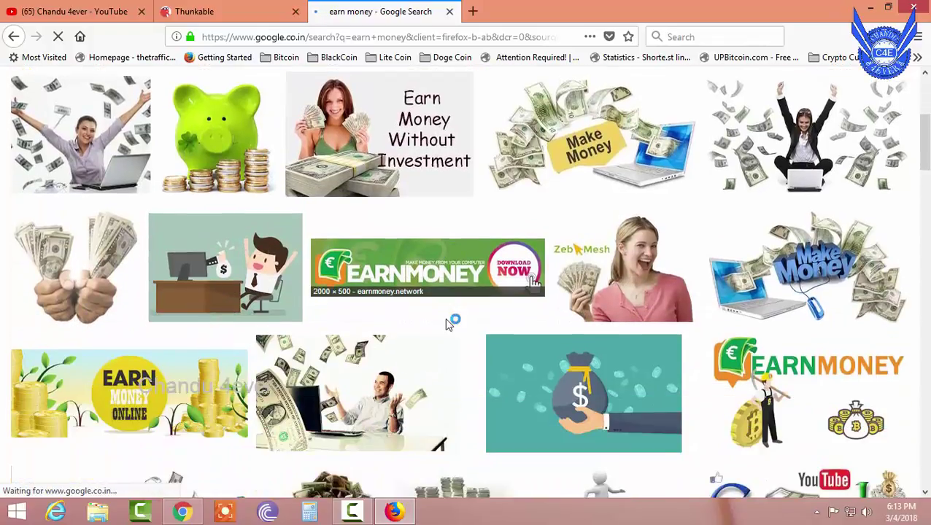
pyautogui.scroll(-1, 444, 274)
pyautogui.scroll(-1, 444, 274)
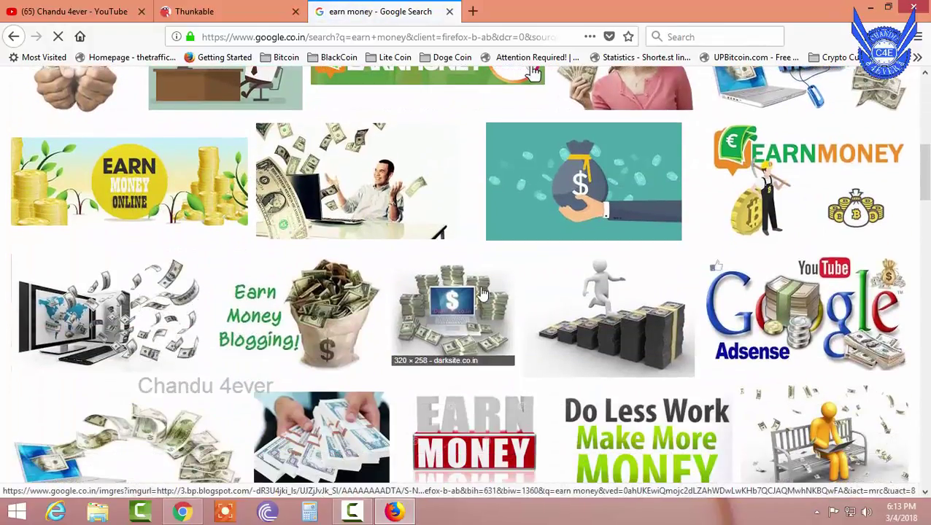
pyautogui.scroll(-3, 482, 296)
pyautogui.scroll(-5, 483, 296)
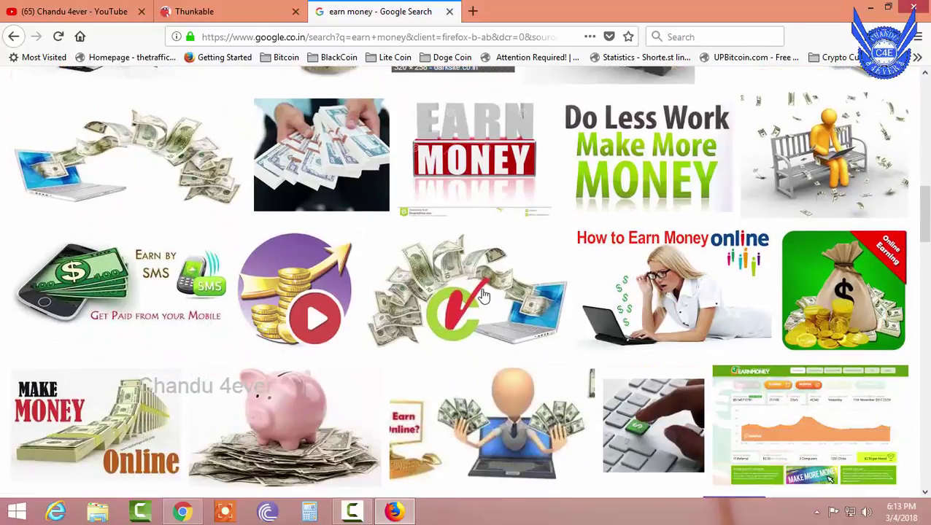
pyautogui.scroll(-3, 482, 295)
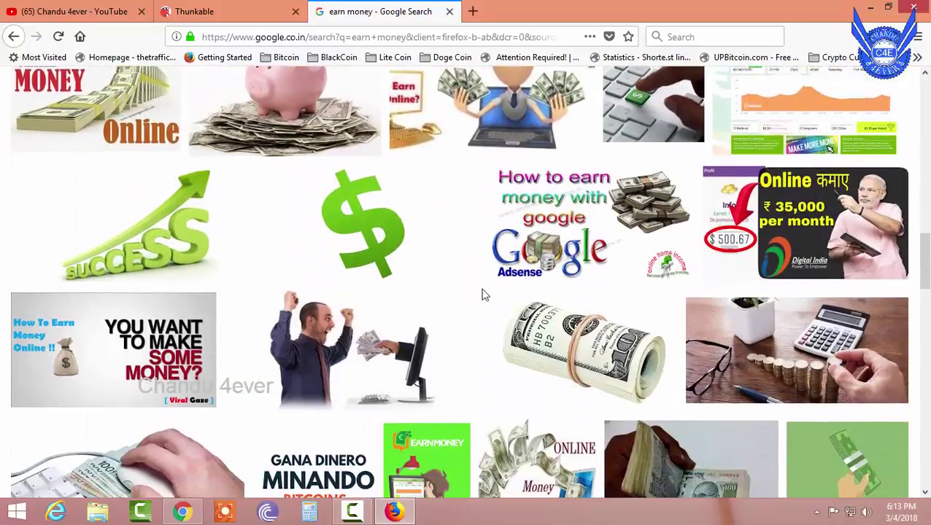
pyautogui.scroll(-5, 482, 295)
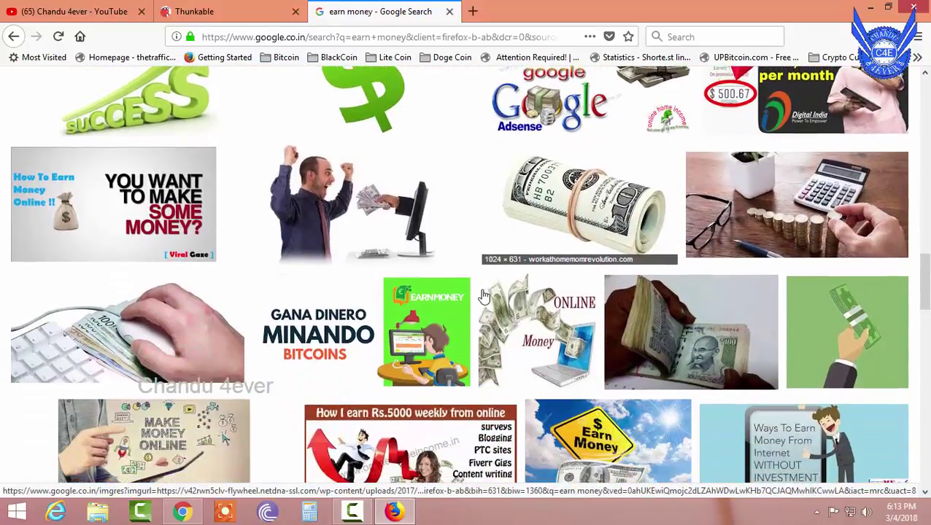
pyautogui.scroll(-1, 482, 295)
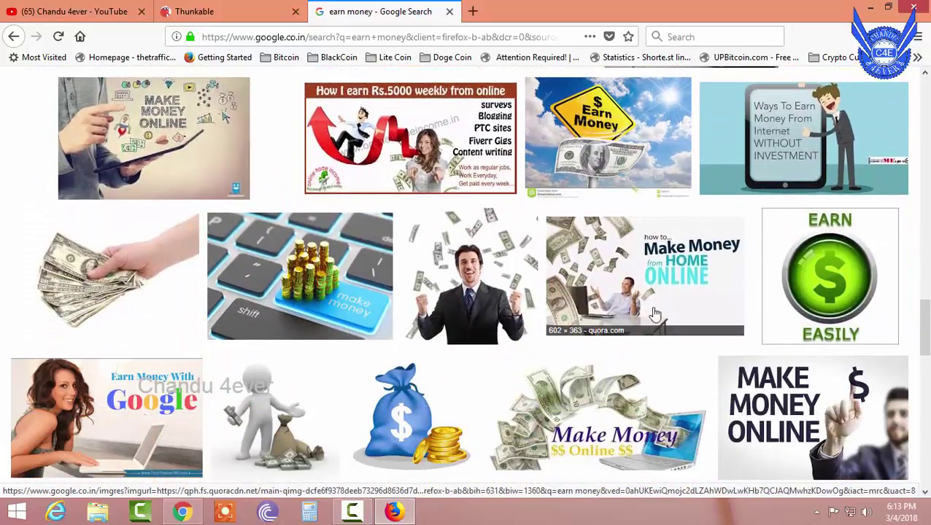
pyautogui.click(472, 284)
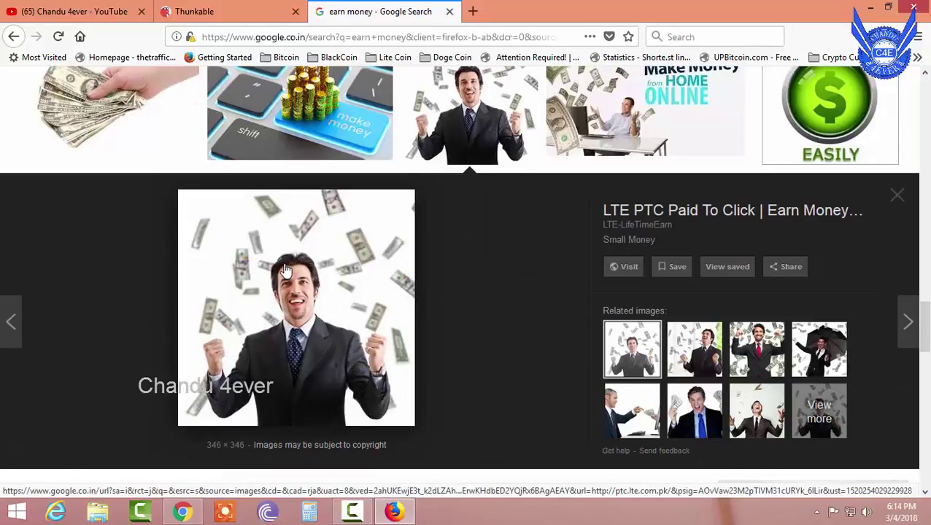
# - Save the previewed image to the Desktop as the JPEG file realestate and return to the Thunkable project
pyautogui.rightClick(286, 265)
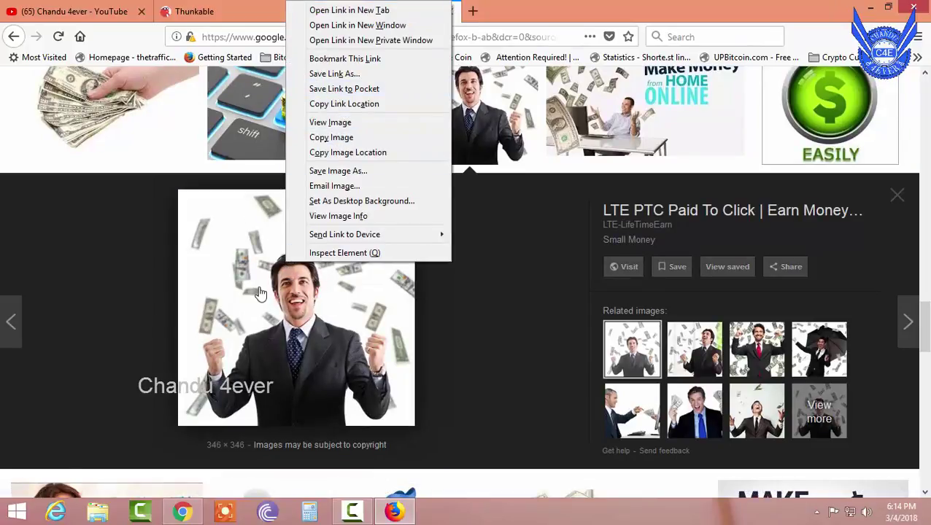
pyautogui.press('Escape')
pyautogui.rightClick(285, 251)
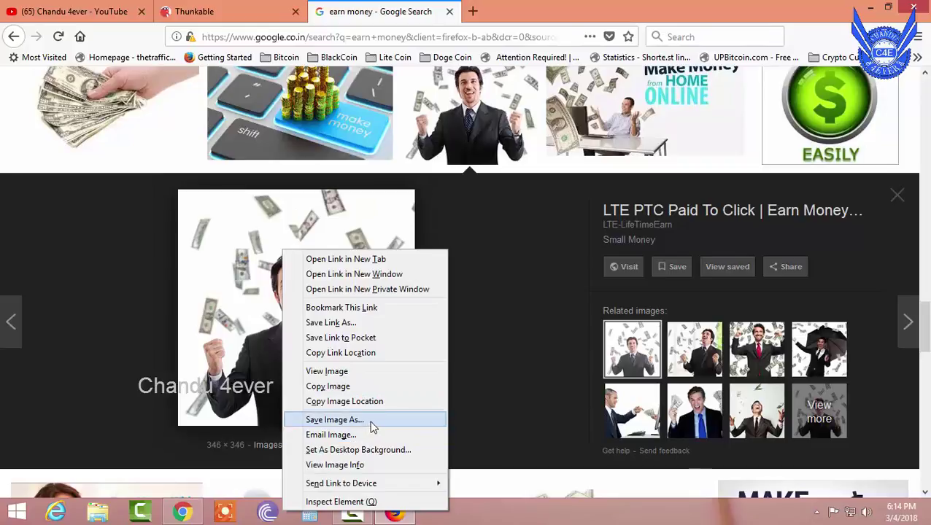
pyautogui.click(369, 421)
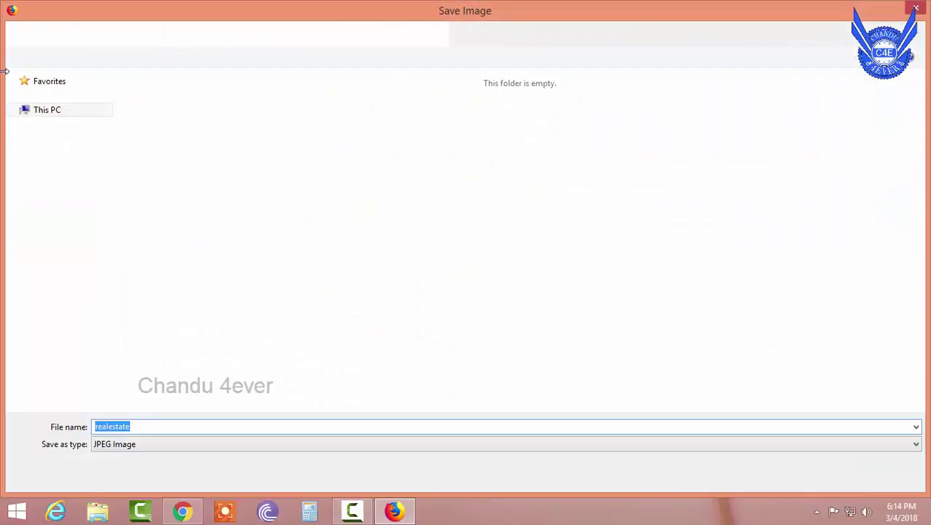
pyautogui.click(53, 128)
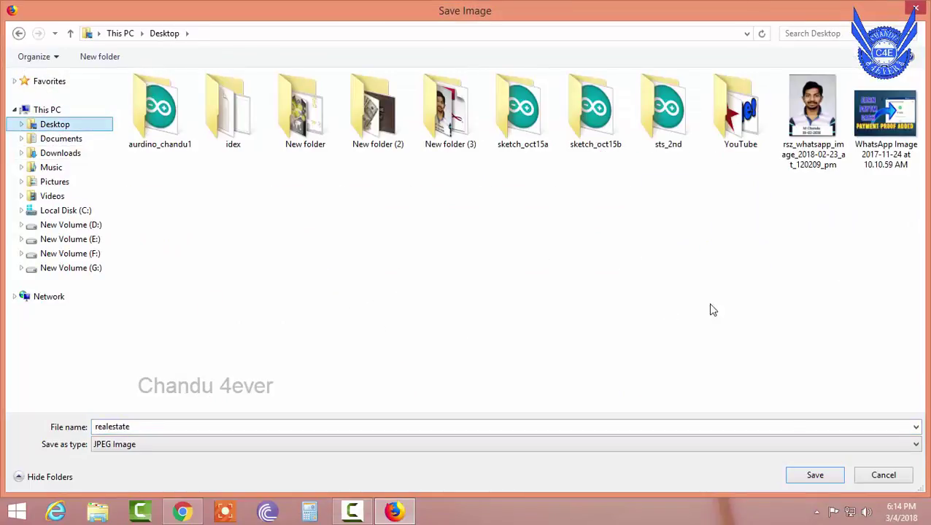
pyautogui.click(814, 476)
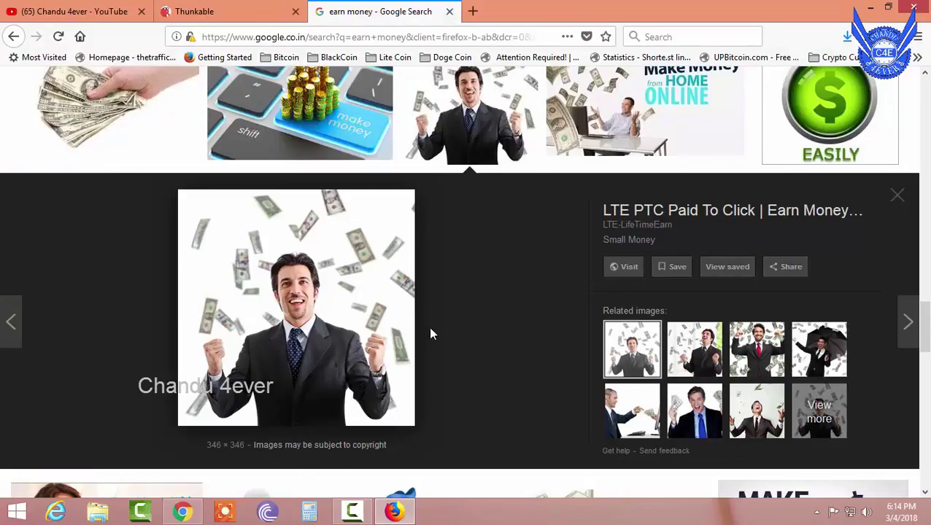
pyautogui.click(191, 12)
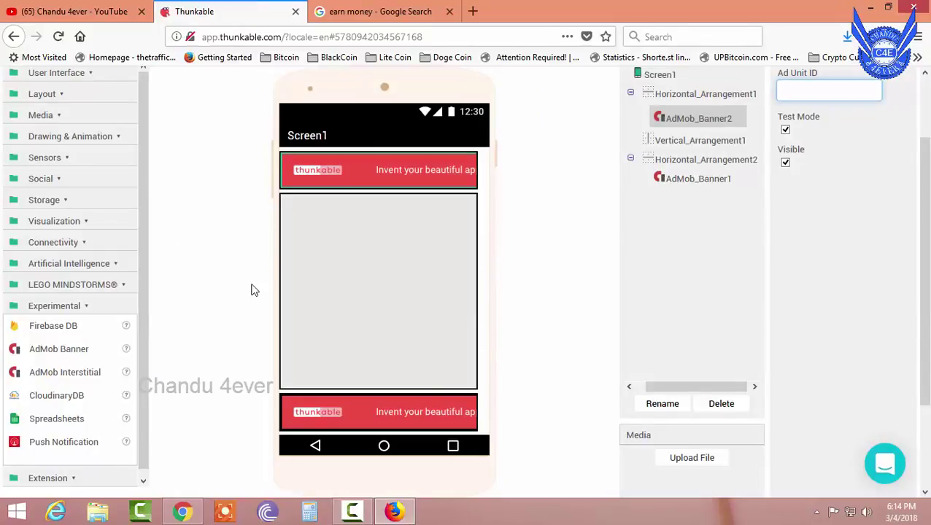
# - Check the browser's recent downloads for the saved image file
pyautogui.click(364, 514)
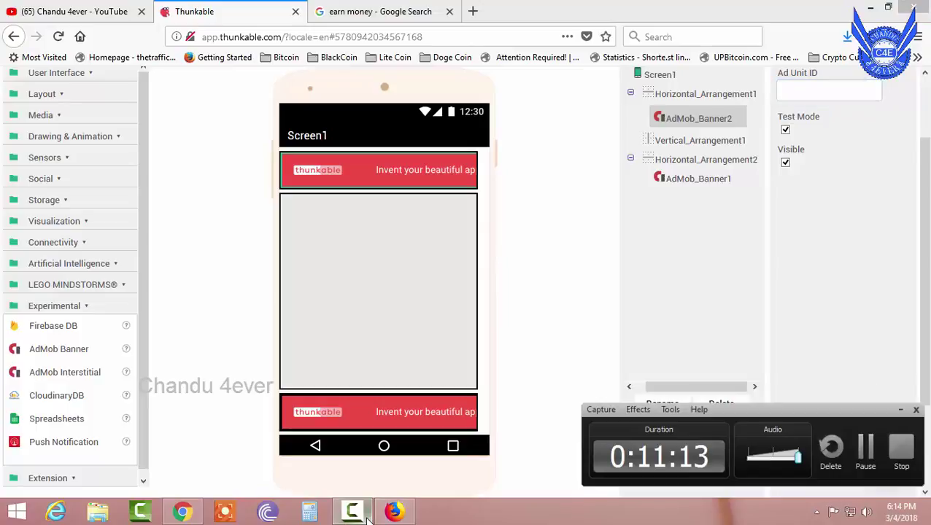
pyautogui.click(367, 515)
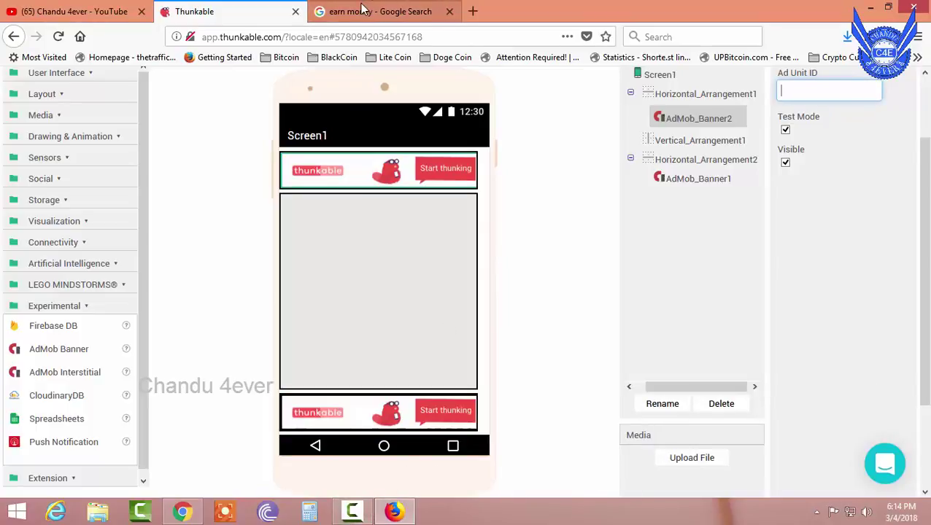
pyautogui.click(845, 40)
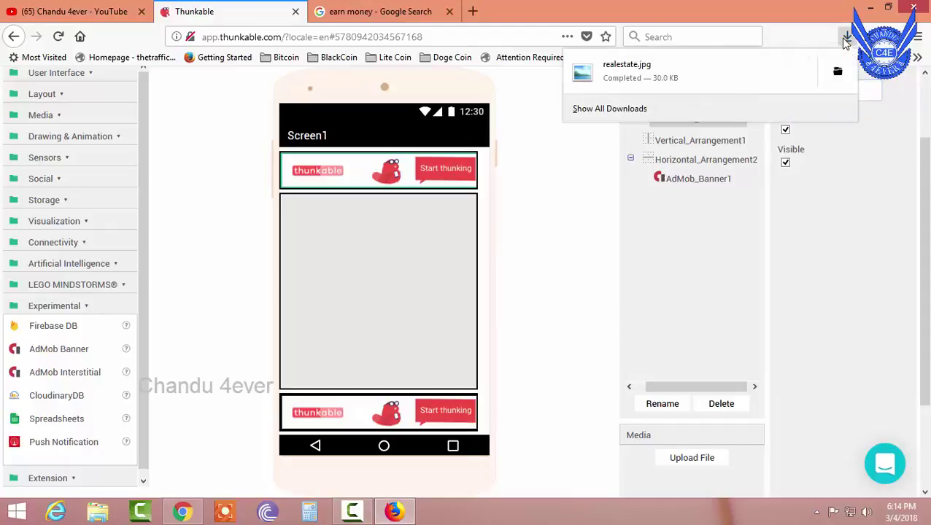
pyautogui.click(845, 40)
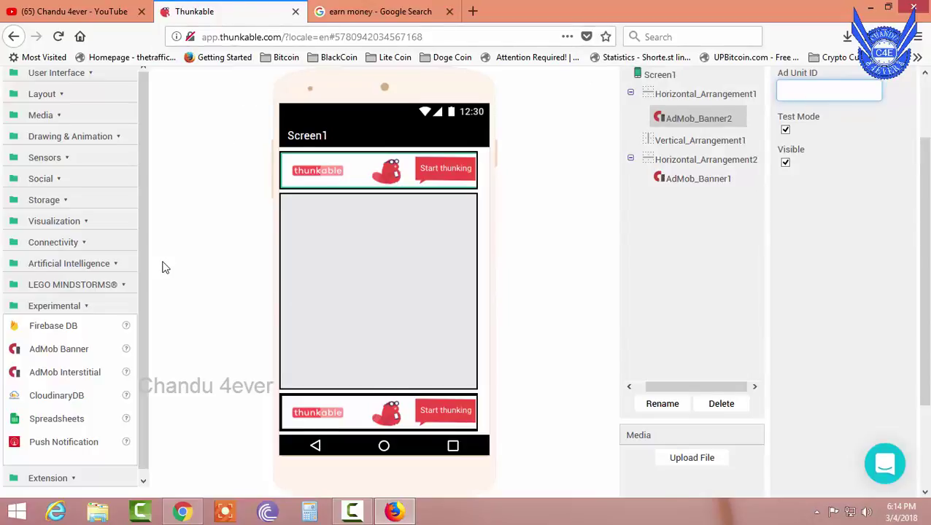
# - Place an Image component from the User Interface components inside the Vertical Arrangement between the two banners
pyautogui.scroll(3, 164, 268)
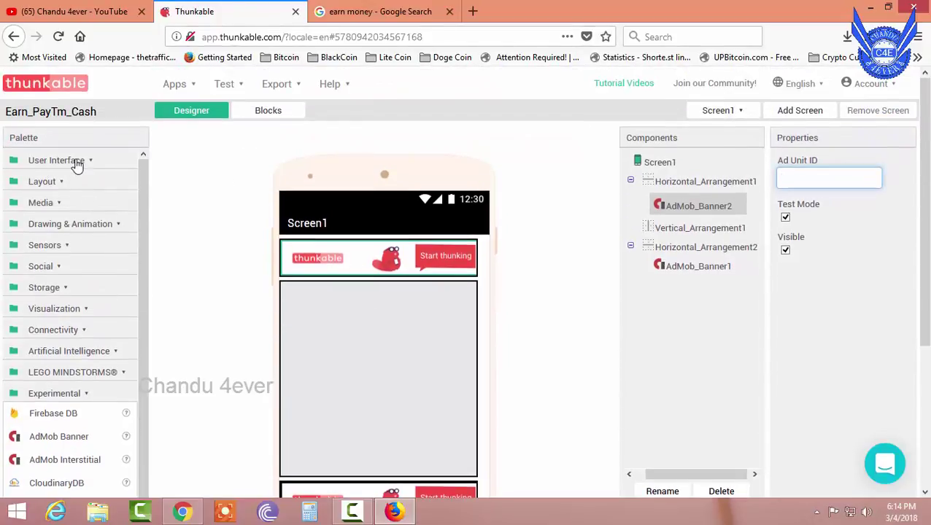
pyautogui.click(77, 162)
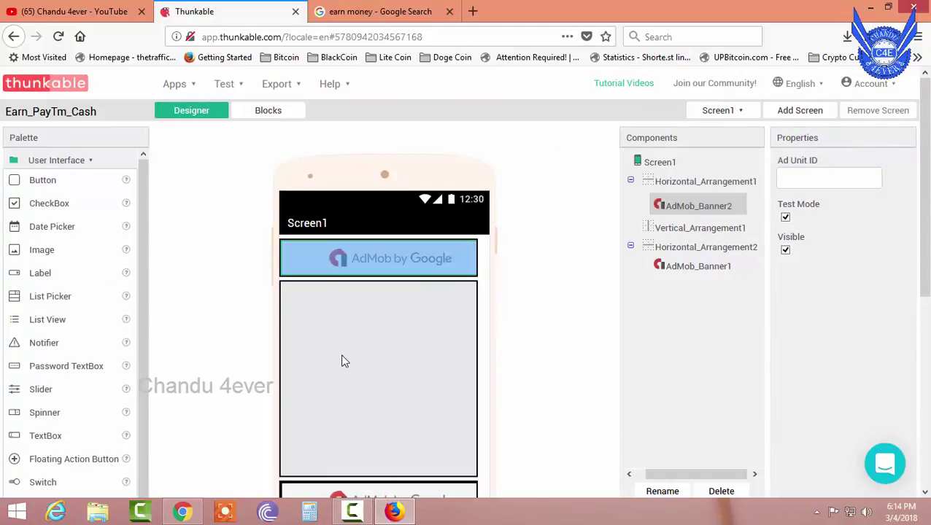
pyautogui.scroll(-3, 182, 307)
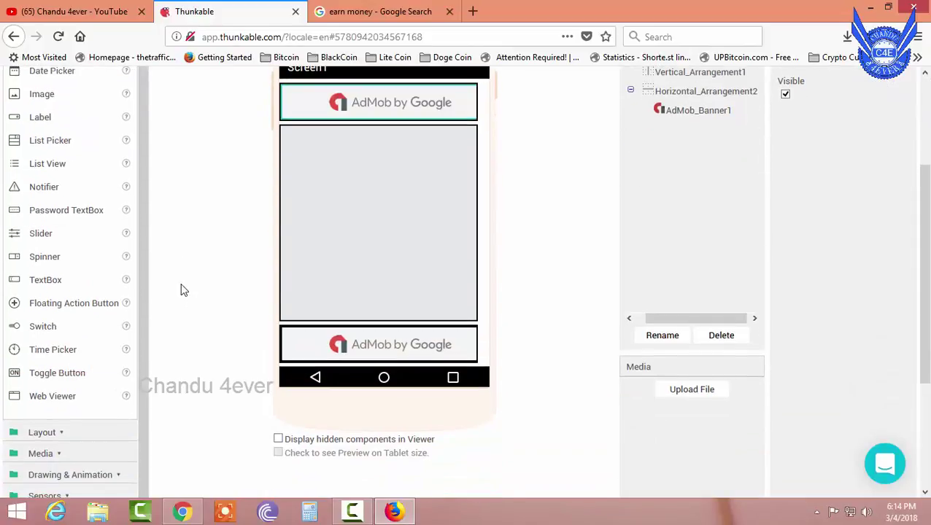
pyautogui.moveTo(22, 99); pyautogui.dragTo(325, 341)
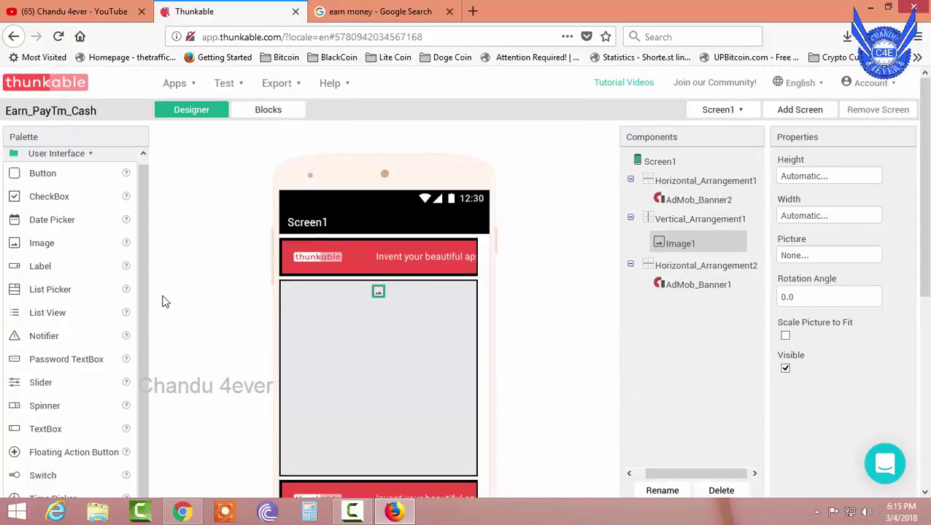
# - Upload realestate.jpg from the Desktop as the picture of the Image component
pyautogui.scroll(-2, 336, 181)
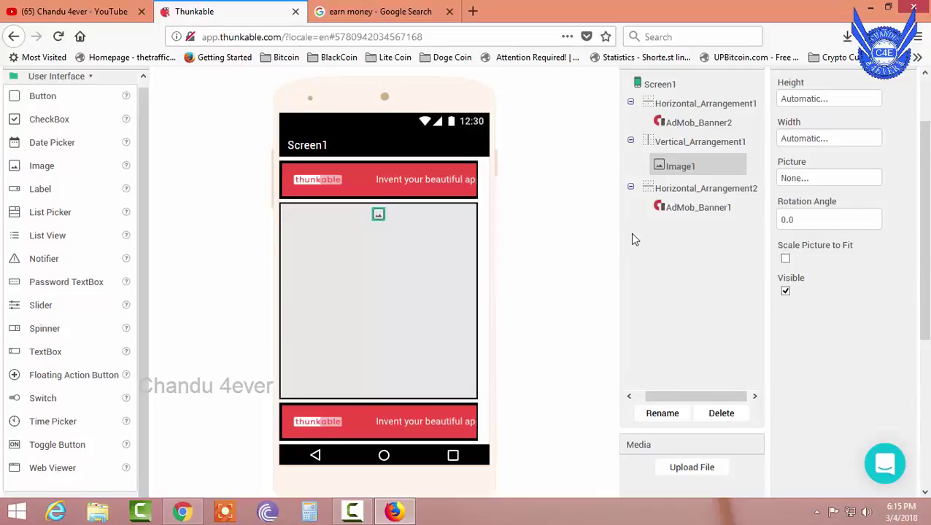
pyautogui.scroll(2, 635, 239)
pyautogui.scroll(-2, 877, 251)
pyautogui.click(807, 177)
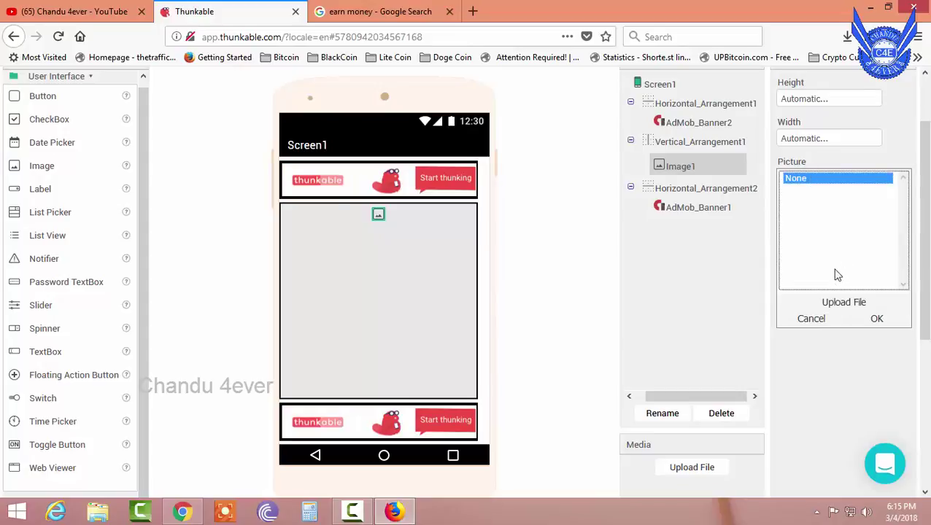
pyautogui.click(847, 305)
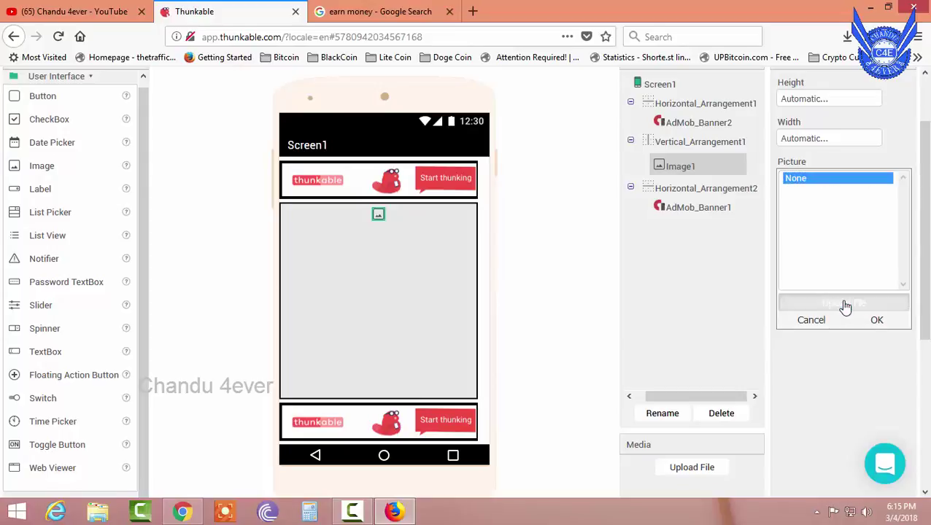
pyautogui.click(340, 208)
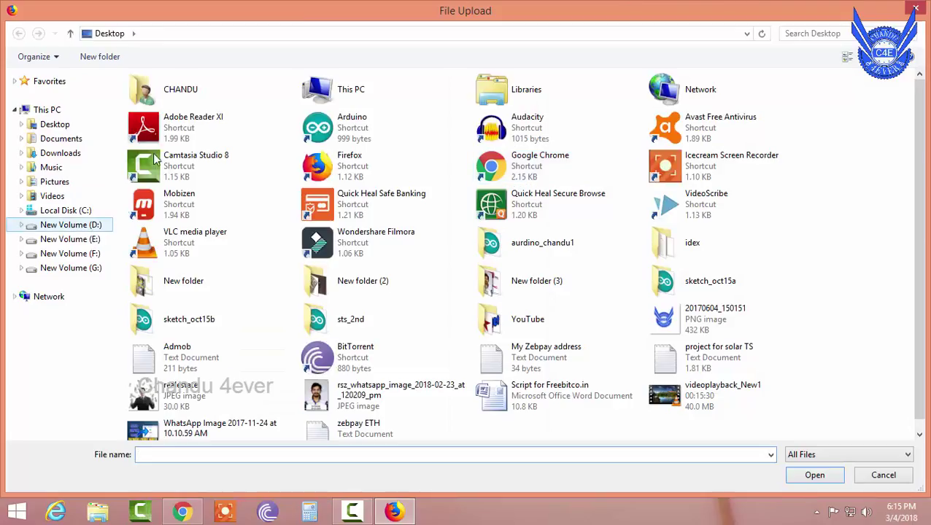
pyautogui.click(57, 125)
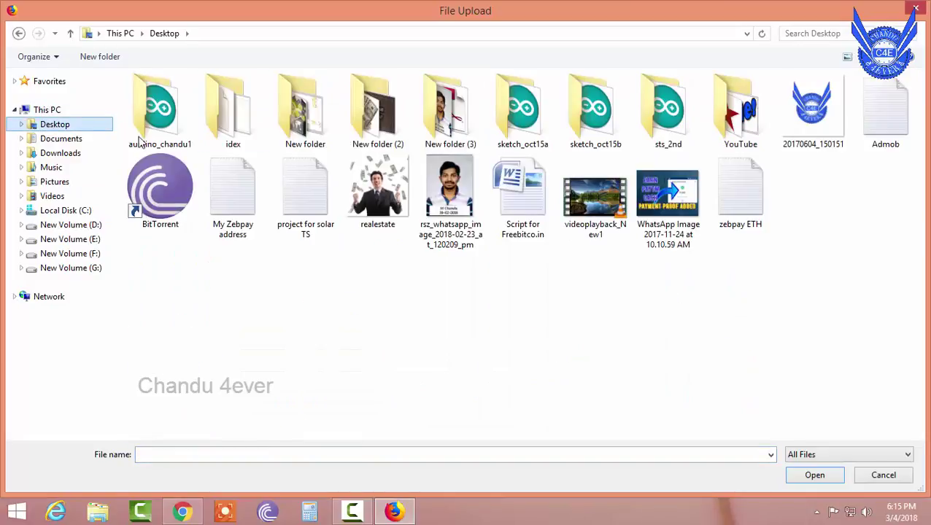
pyautogui.click(371, 193)
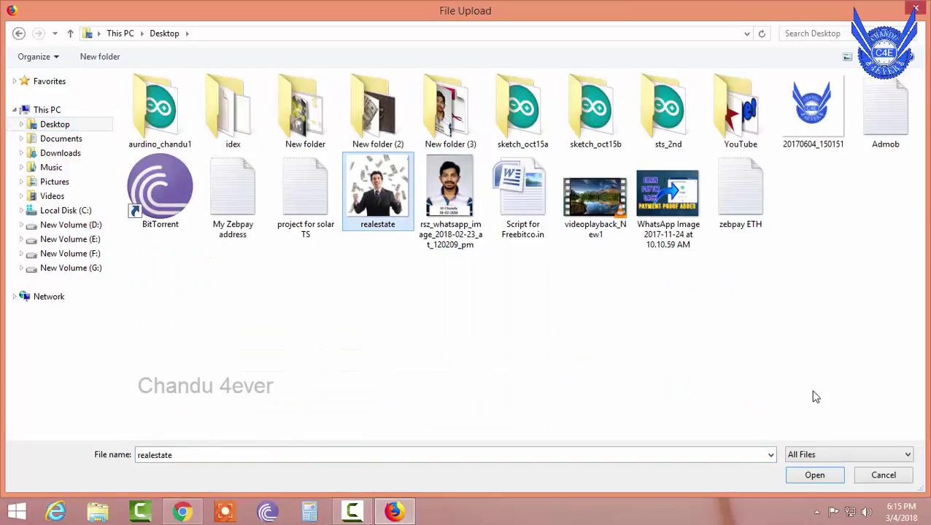
pyautogui.click(815, 476)
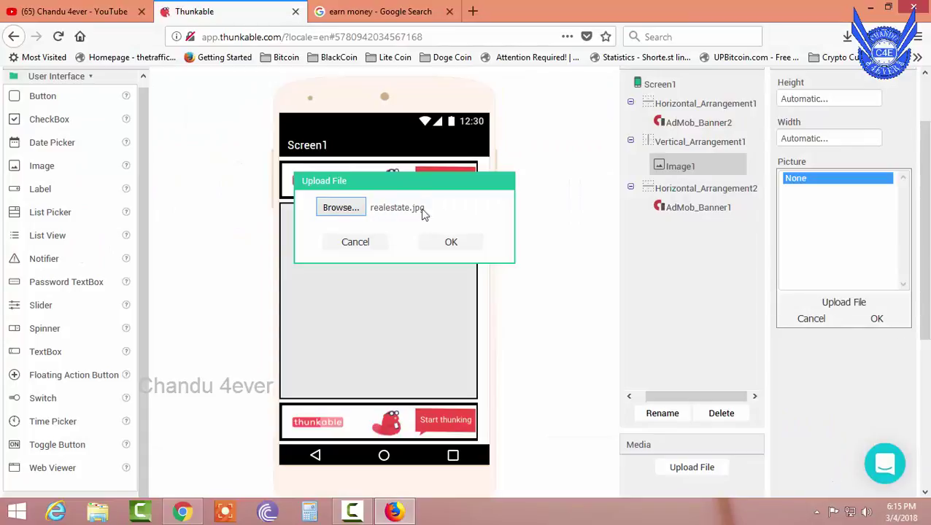
pyautogui.click(439, 248)
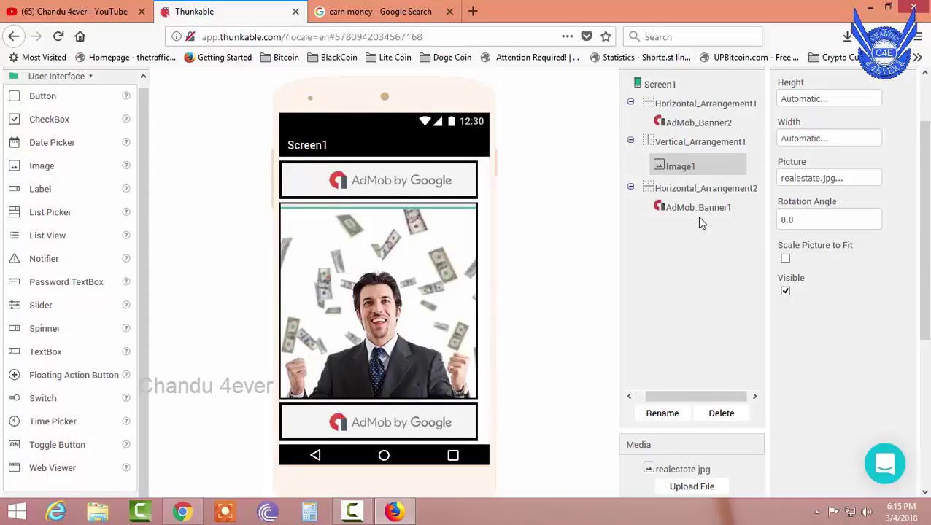
pyautogui.scroll(2, 784, 185)
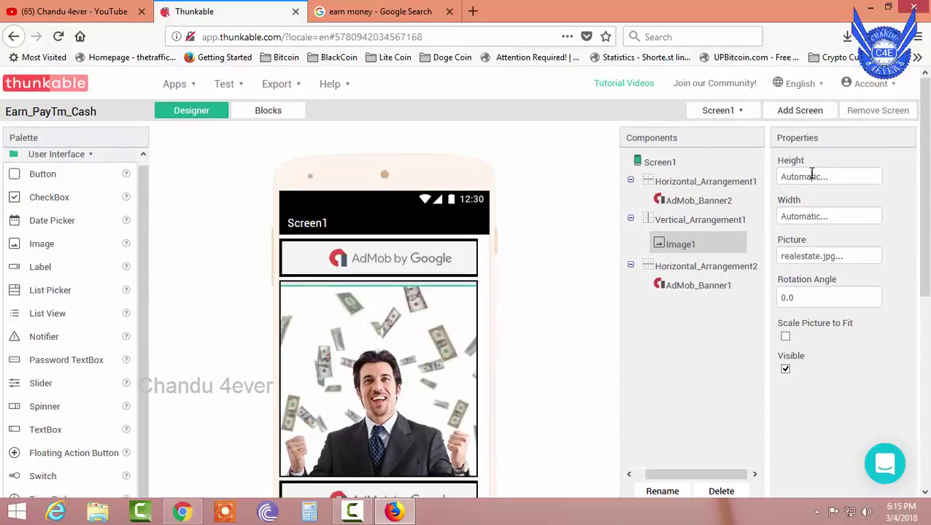
# - Set both the height and width of the money image to Fill parent
pyautogui.click(811, 175)
pyautogui.click(815, 191)
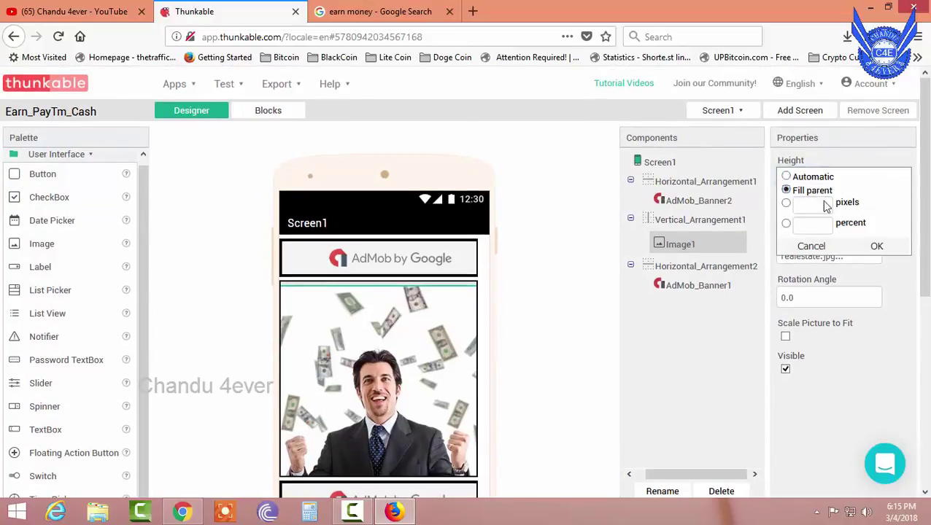
pyautogui.click(876, 246)
pyautogui.click(821, 214)
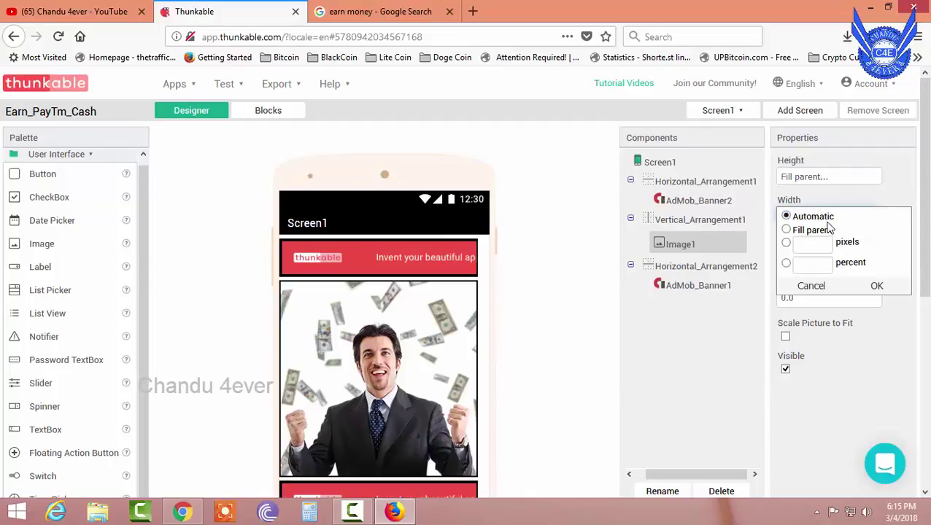
pyautogui.click(821, 232)
pyautogui.click(874, 286)
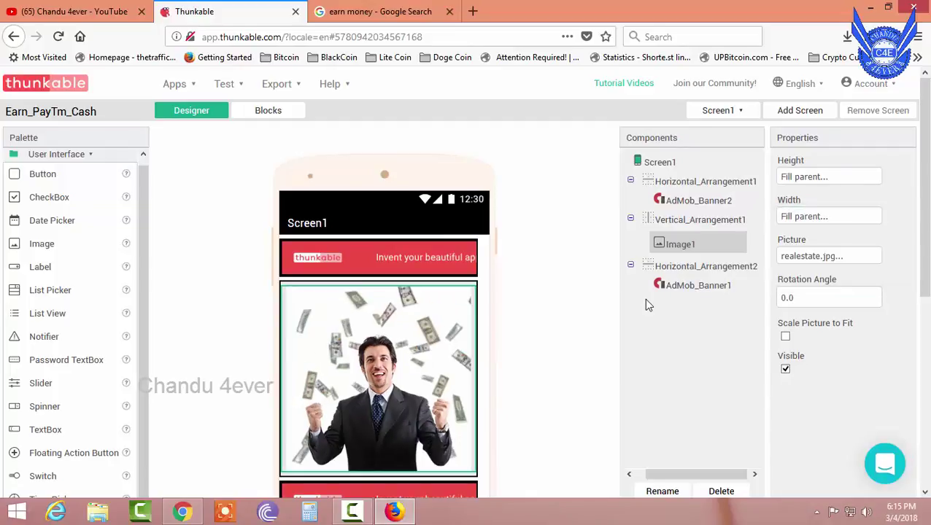
# - Add a Button below the image inside the Vertical Arrangement and set its width to Fill parent
pyautogui.scroll(-2, 560, 280)
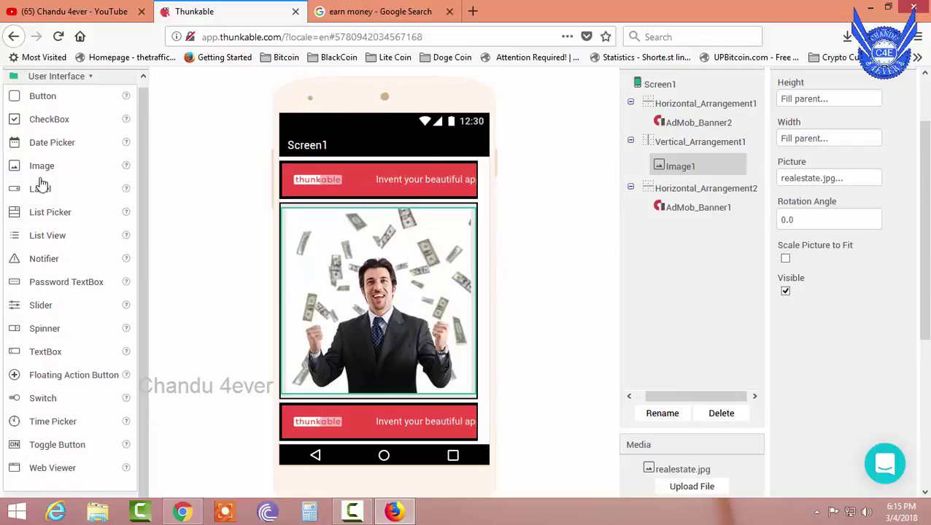
pyautogui.scroll(1, 73, 179)
pyautogui.moveTo(42, 107); pyautogui.dragTo(355, 379)
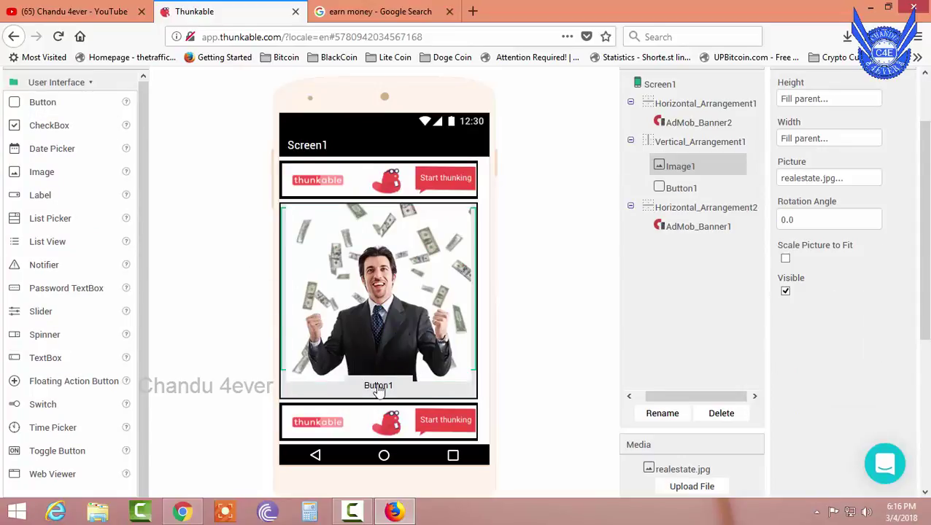
pyautogui.click(377, 386)
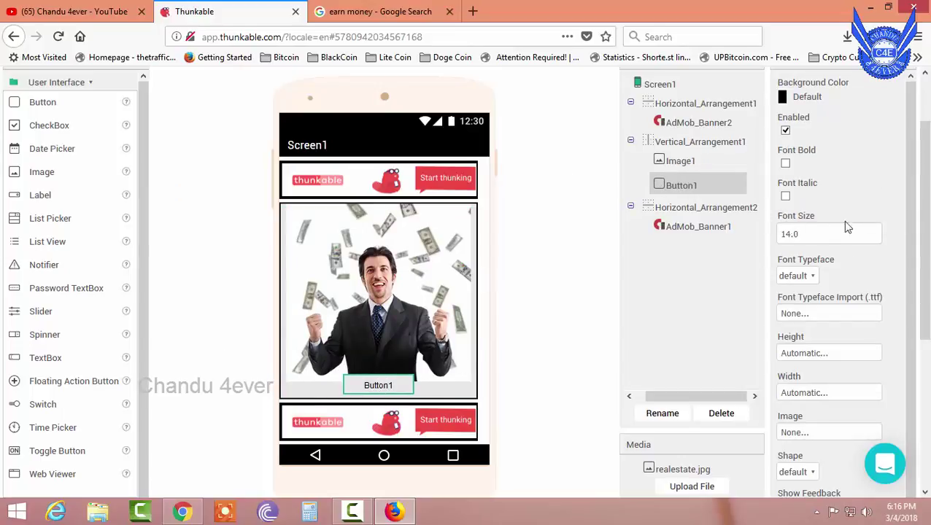
pyautogui.scroll(-2, 822, 300)
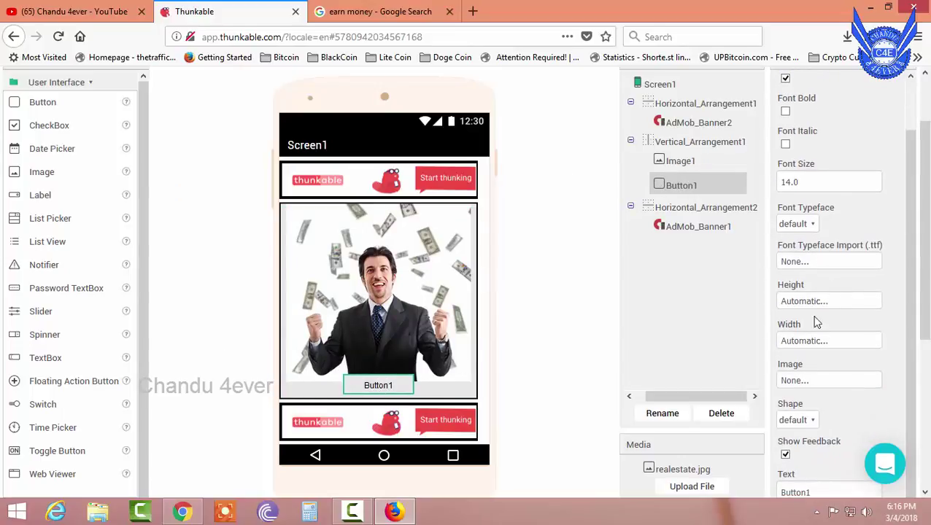
pyautogui.click(809, 340)
pyautogui.click(803, 355)
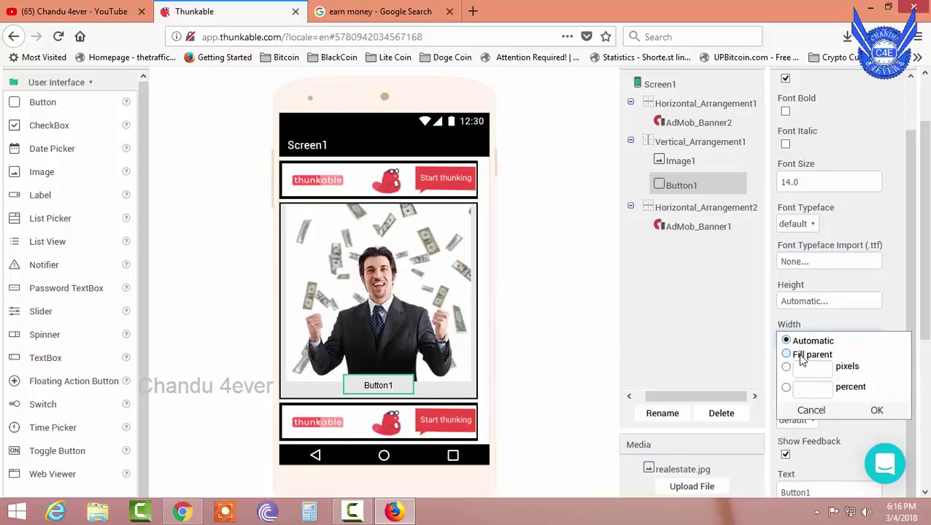
pyautogui.click(876, 410)
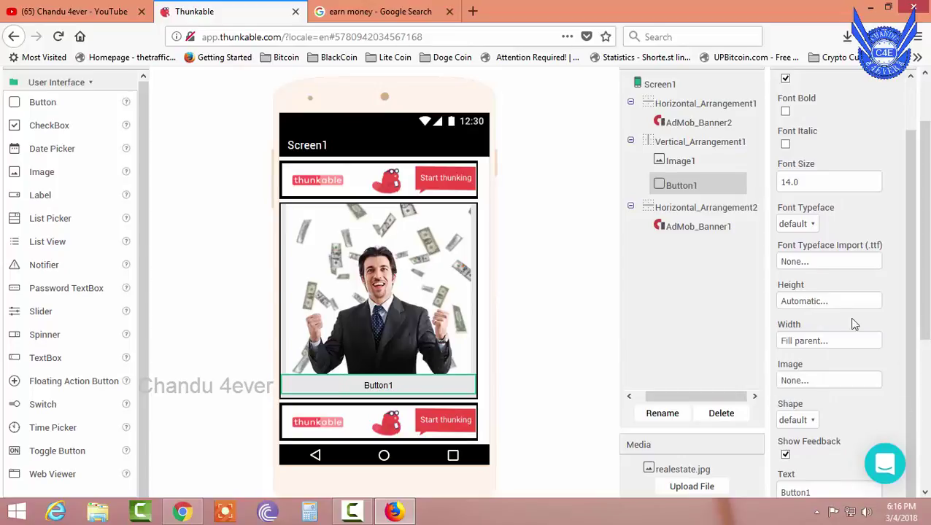
# - Set the button's font size to 17
pyautogui.doubleClick(797, 181)
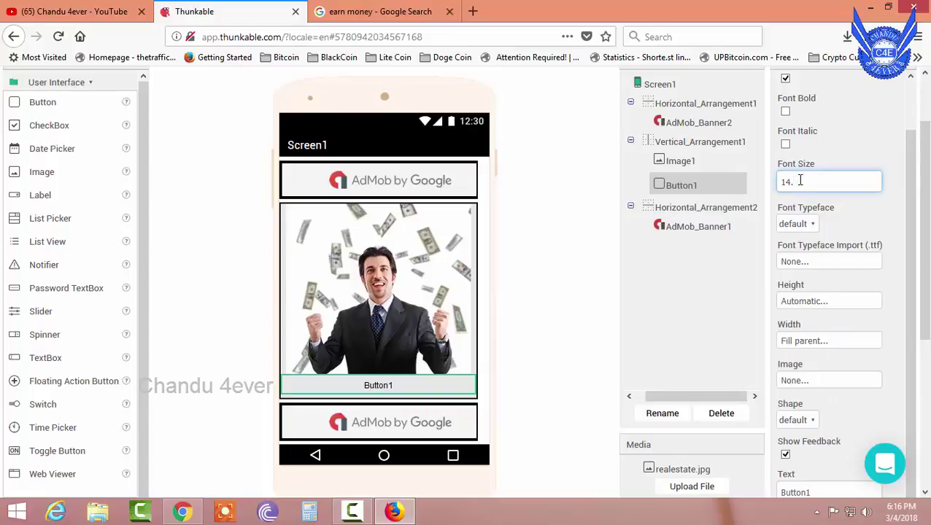
pyautogui.write('17')
pyautogui.click(854, 133)
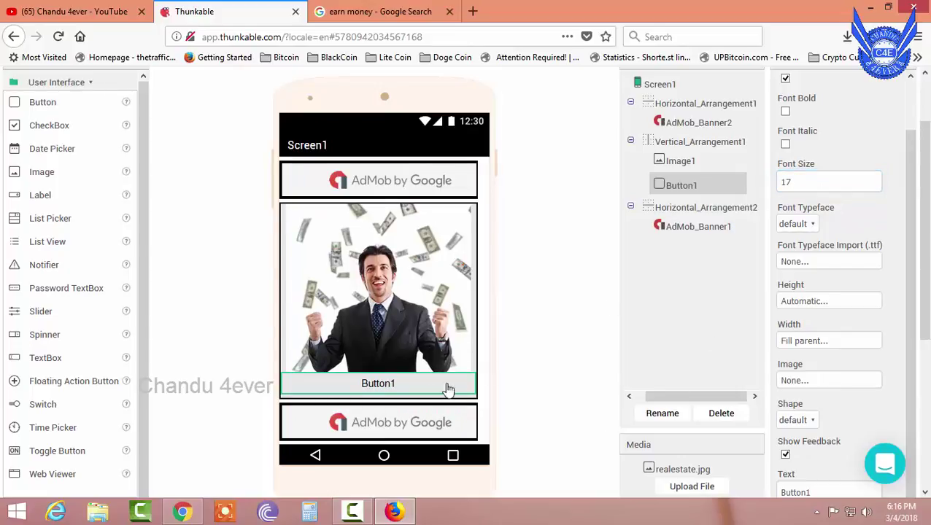
# - Replace the button's text with WELCOME
pyautogui.scroll(3, 803, 209)
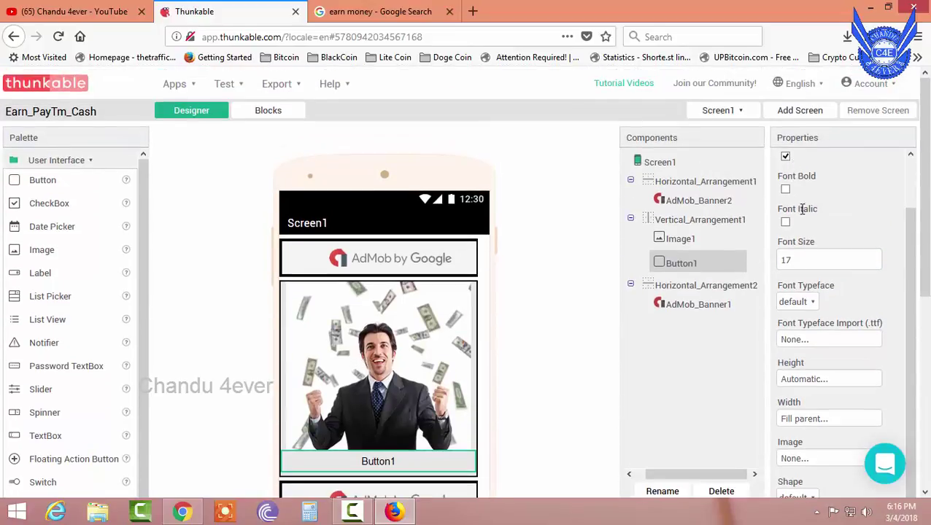
pyautogui.scroll(-5, 803, 296)
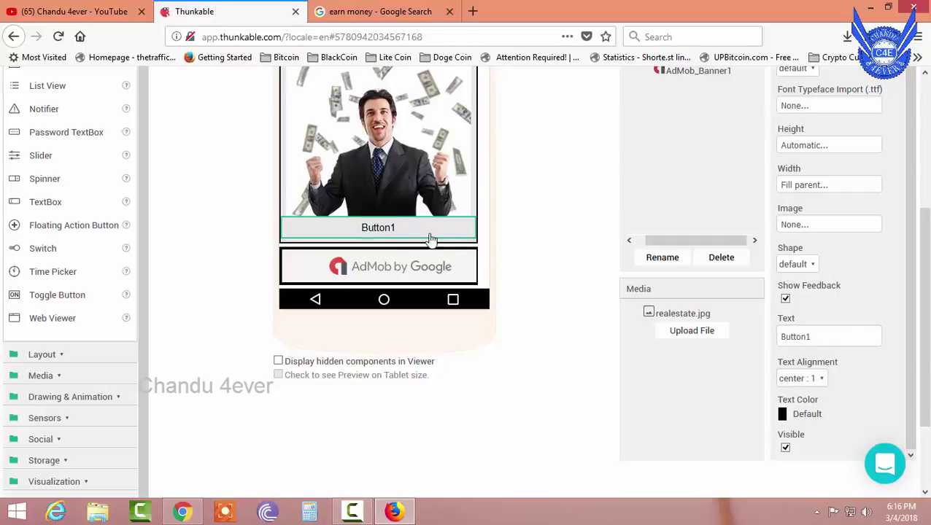
pyautogui.click(815, 336)
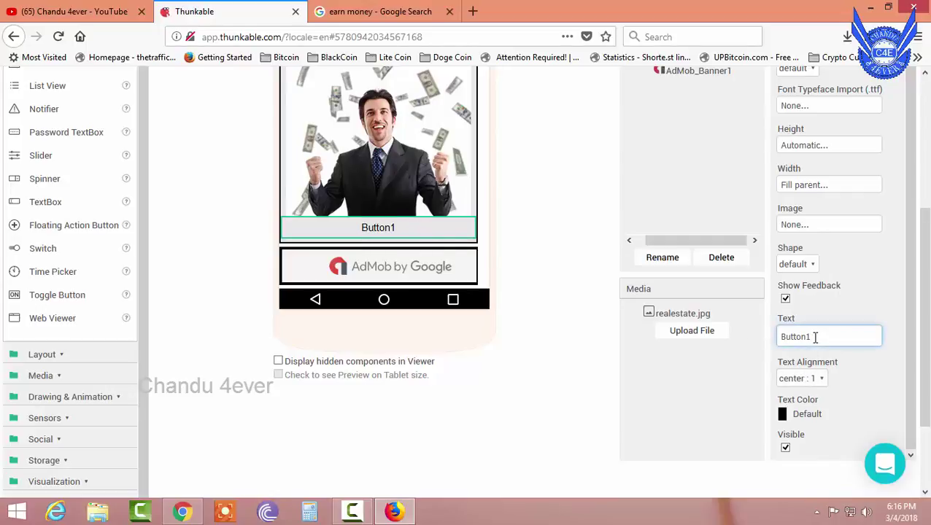
pyautogui.press('BackSpace')
pyautogui.press('BackSpace')
pyautogui.press('BackSpace')
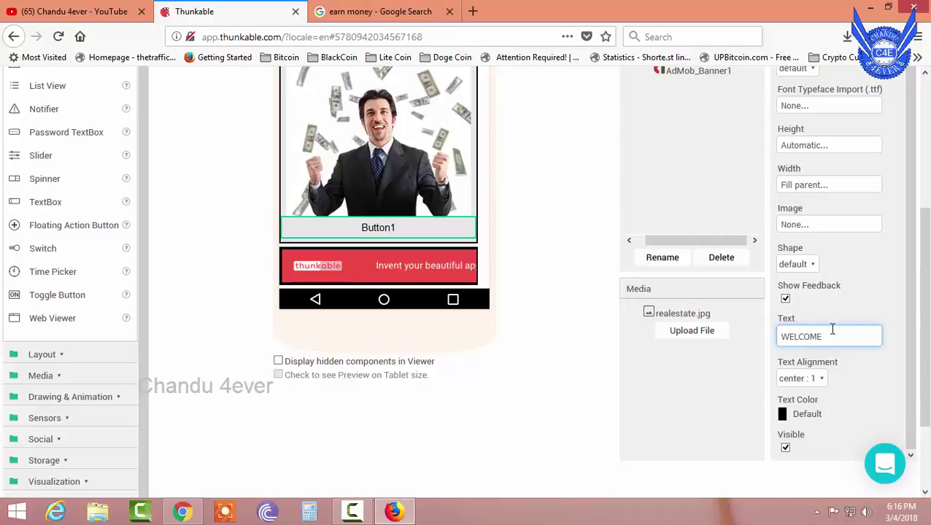
pyautogui.click(882, 277)
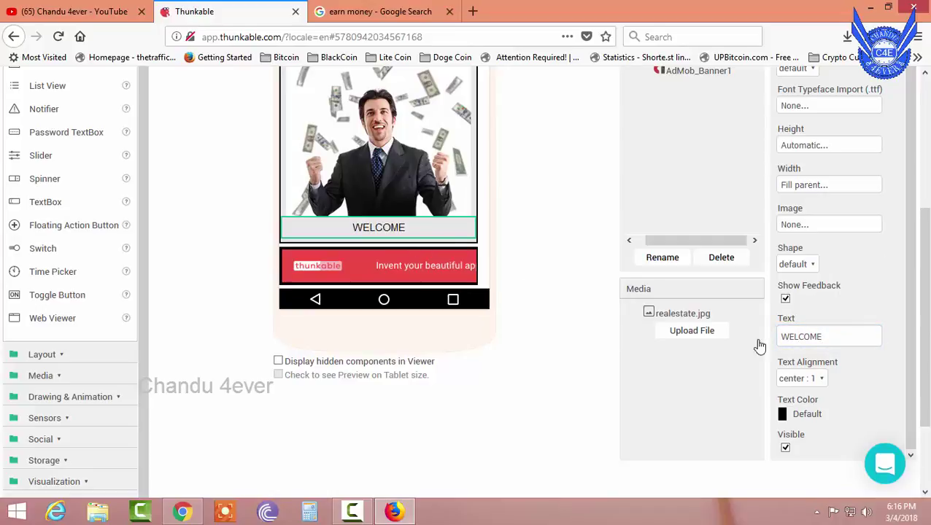
# - Make the WELCOME button's text bold, trying italic and switching it off again
pyautogui.scroll(1, 721, 330)
pyautogui.scroll(3, 720, 331)
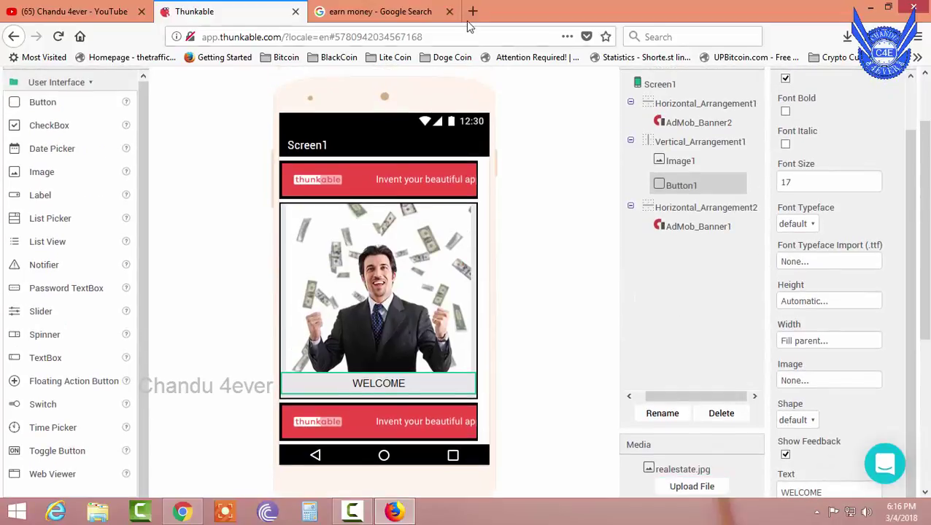
pyautogui.click(786, 112)
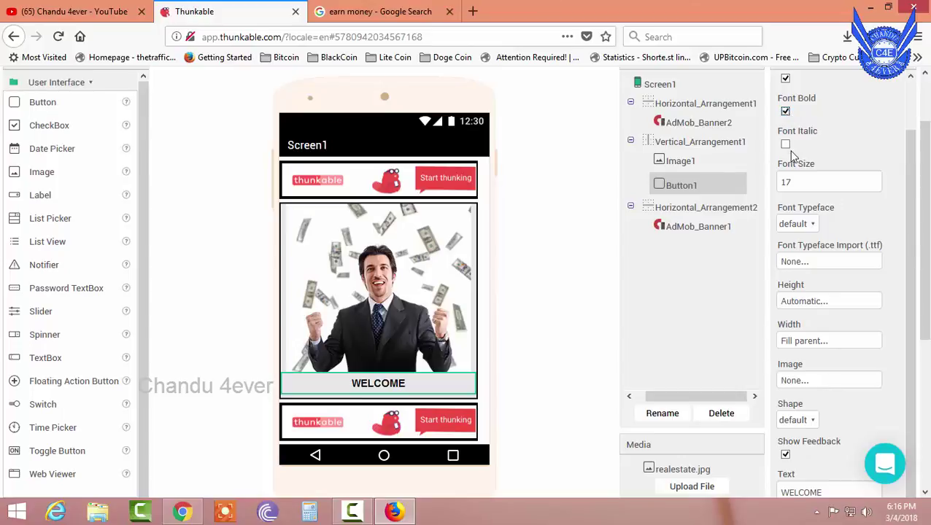
pyautogui.click(786, 144)
pyautogui.click(786, 144)
# - Give the WELCOME button an Indigo background and Yellow text
pyautogui.scroll(1, 819, 143)
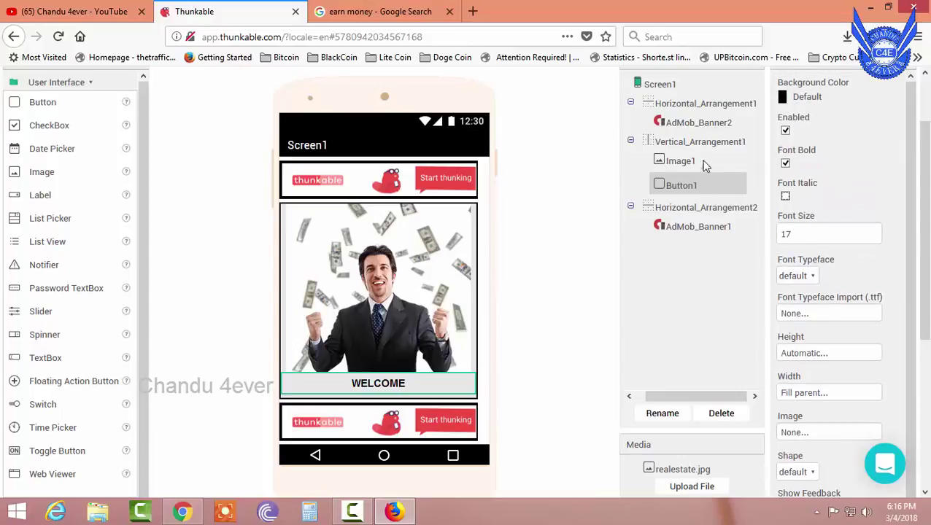
pyautogui.click(785, 103)
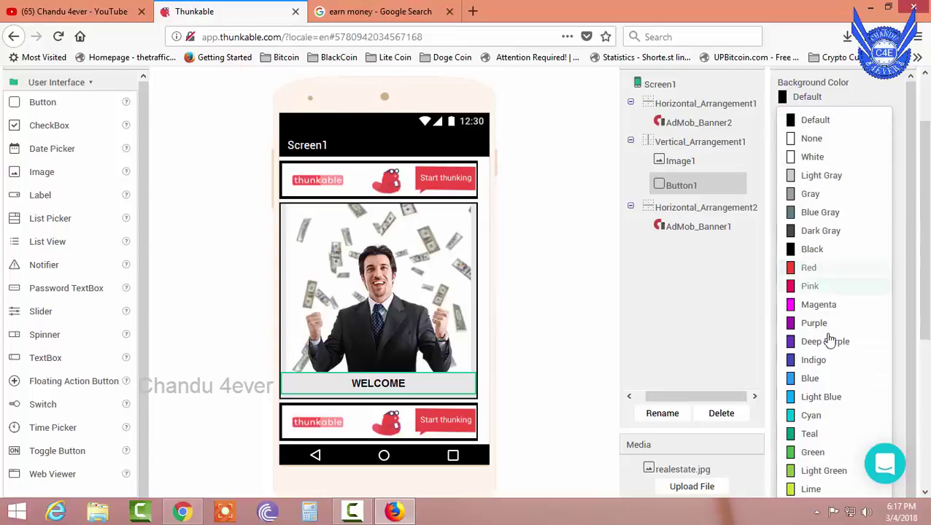
pyautogui.click(817, 361)
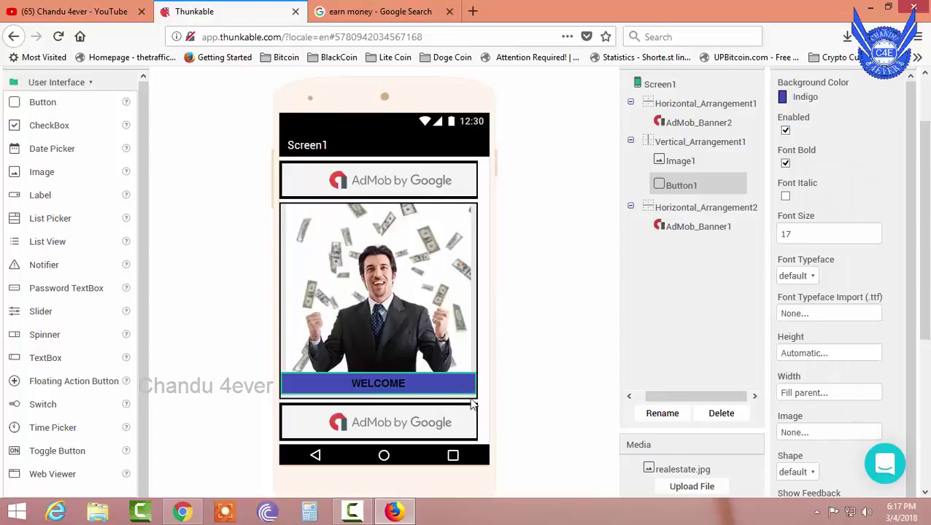
pyautogui.scroll(-2, 810, 266)
pyautogui.scroll(-3, 740, 248)
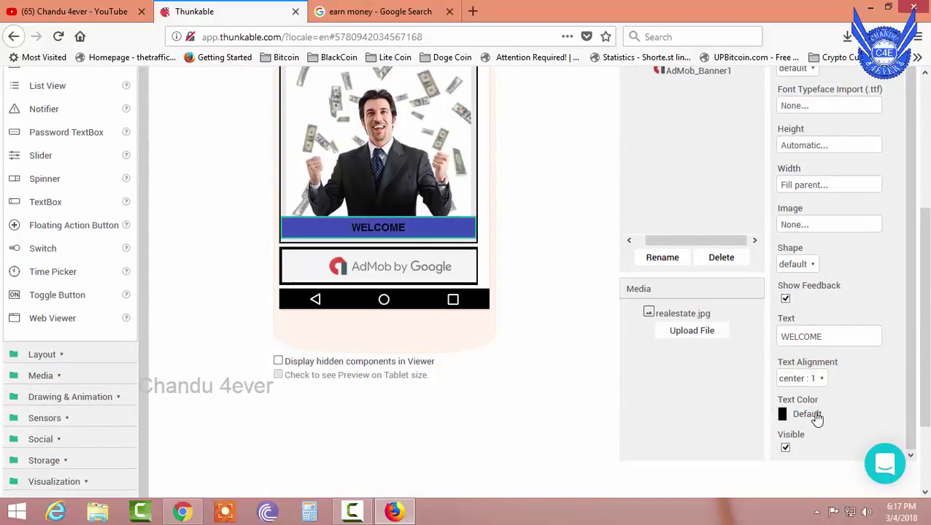
pyautogui.click(807, 415)
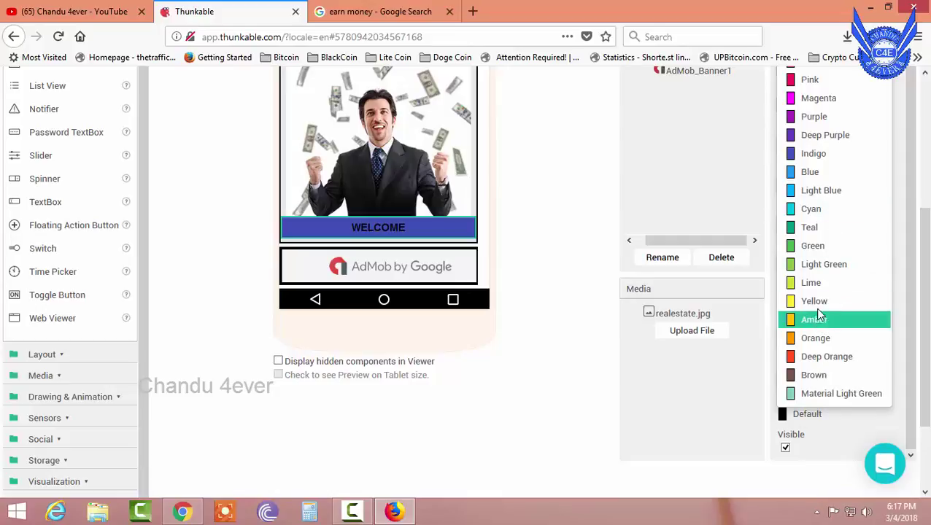
pyautogui.click(818, 306)
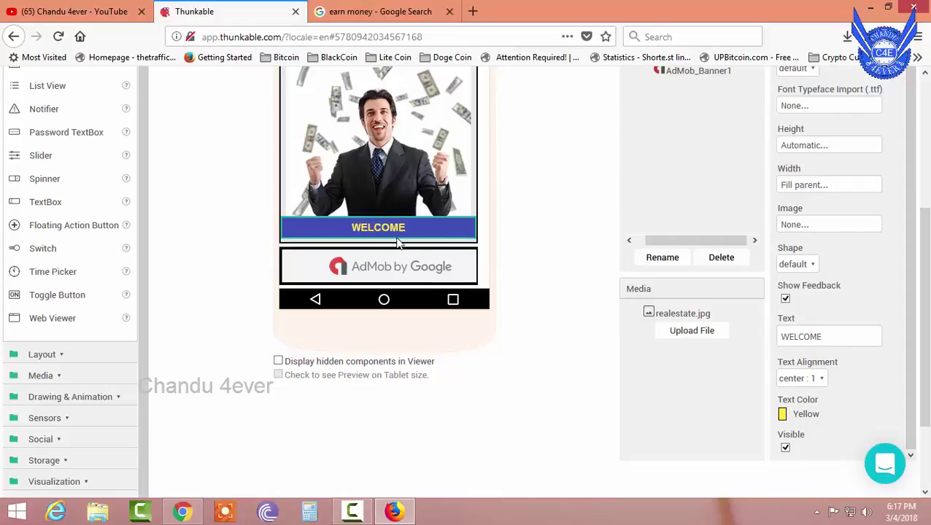
# - Set the WELCOME button's font size to 20
pyautogui.scroll(2, 811, 208)
pyautogui.click(806, 184)
pyautogui.scroll(-1, 742, 274)
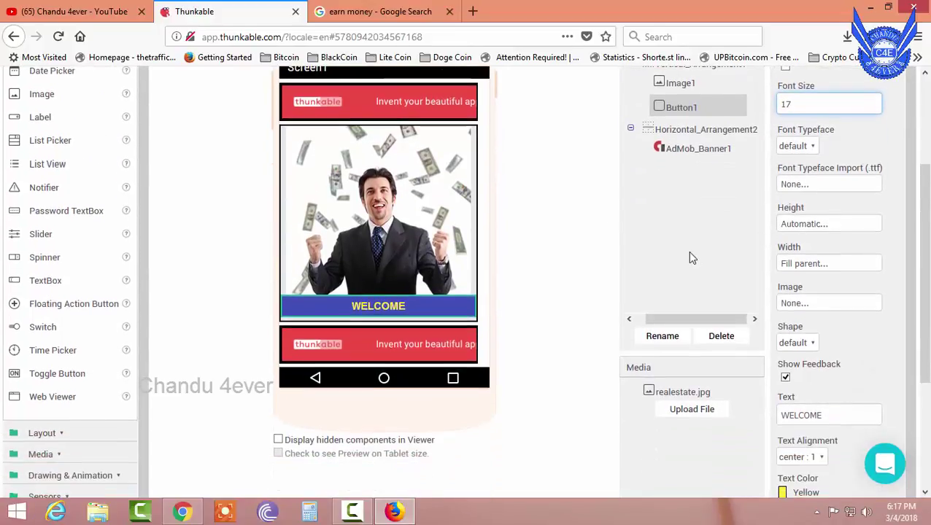
pyautogui.scroll(-2, 693, 258)
pyautogui.press('BackSpace')
pyautogui.press('BackSpace')
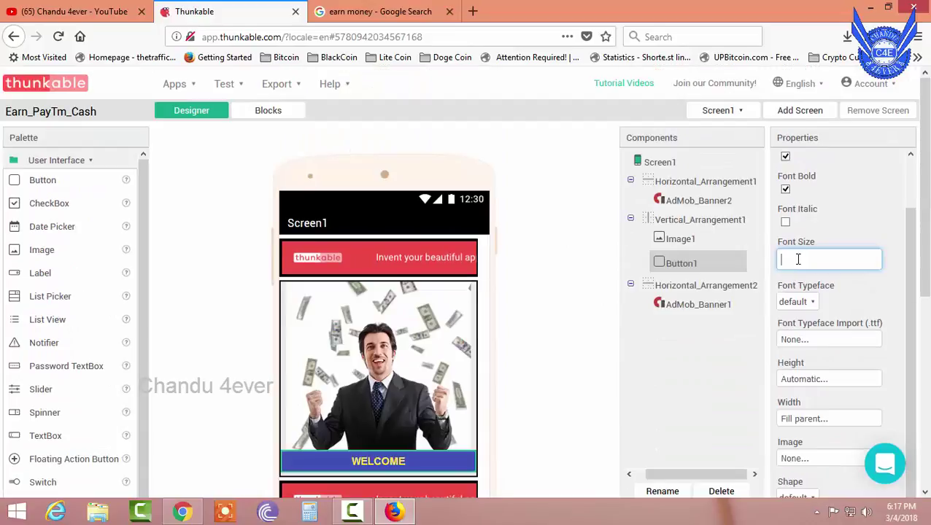
pyautogui.write('20')
pyautogui.click(864, 199)
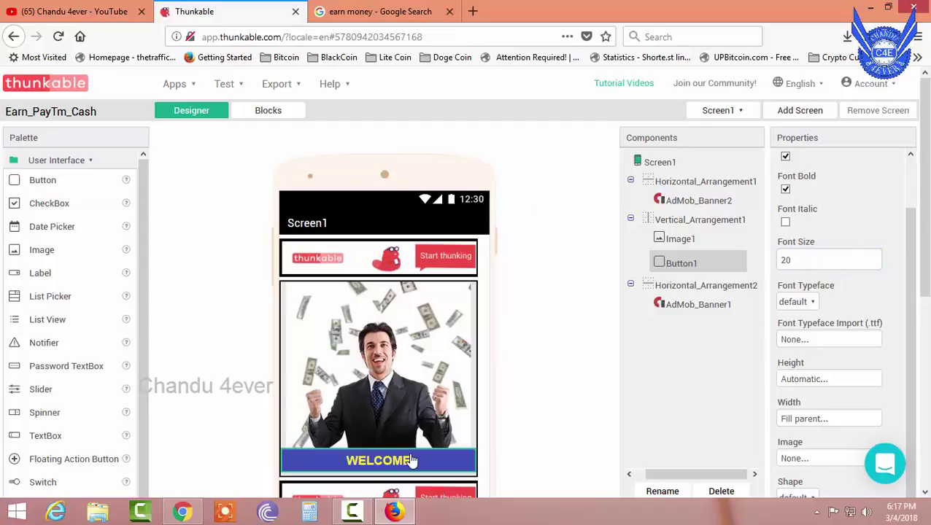
# - Set the WELCOME button's shape to rounded, also trying the rectangular and oval shapes
pyautogui.scroll(-2, 561, 428)
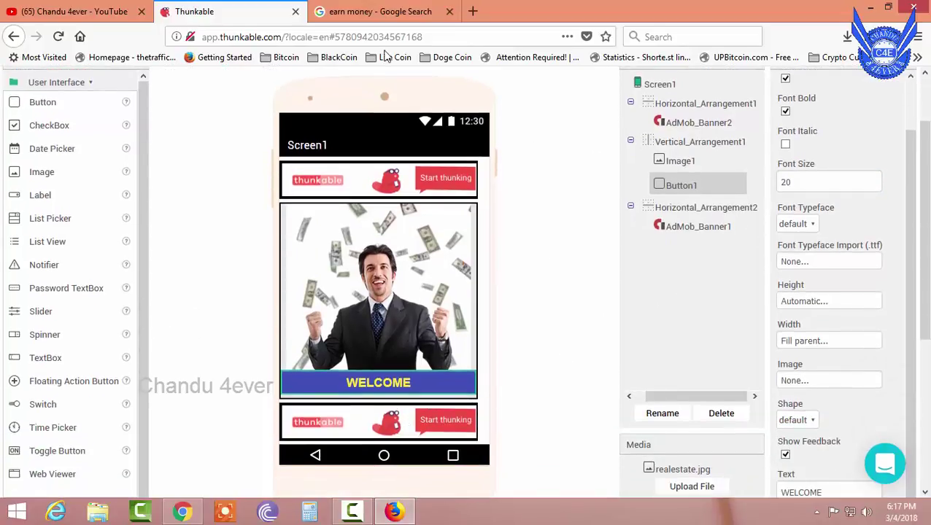
pyautogui.scroll(-2, 561, 291)
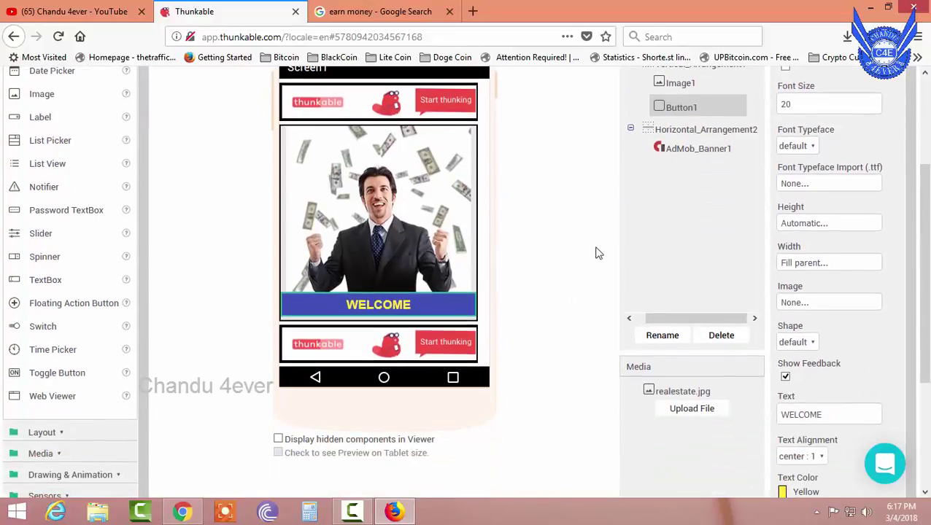
pyautogui.click(802, 343)
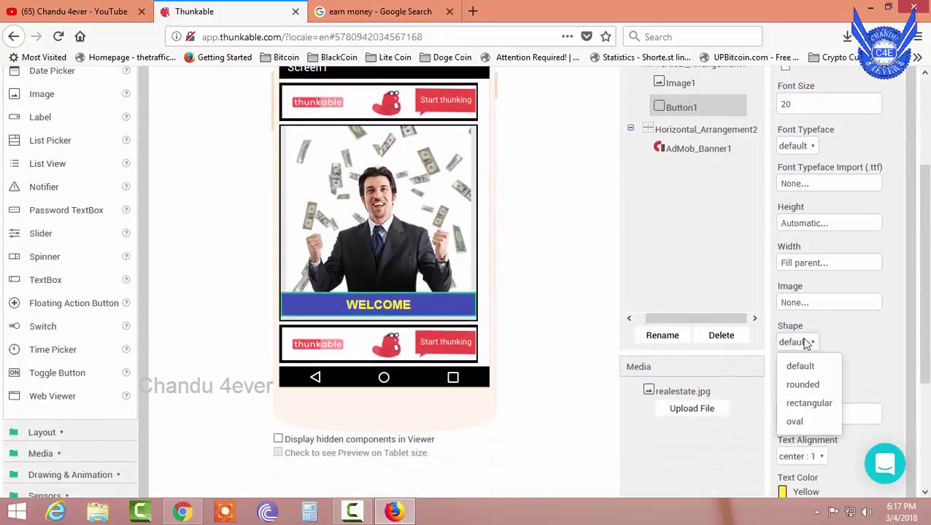
pyautogui.click(815, 385)
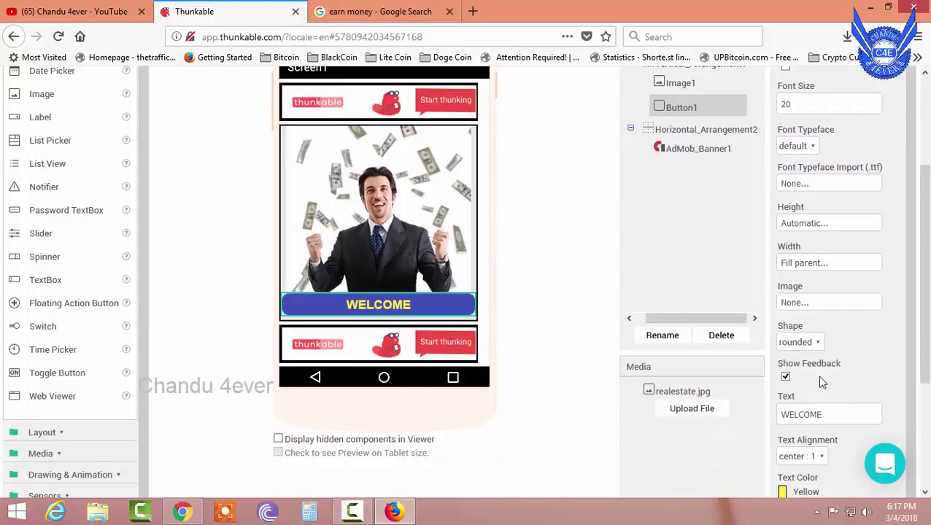
pyautogui.click(808, 348)
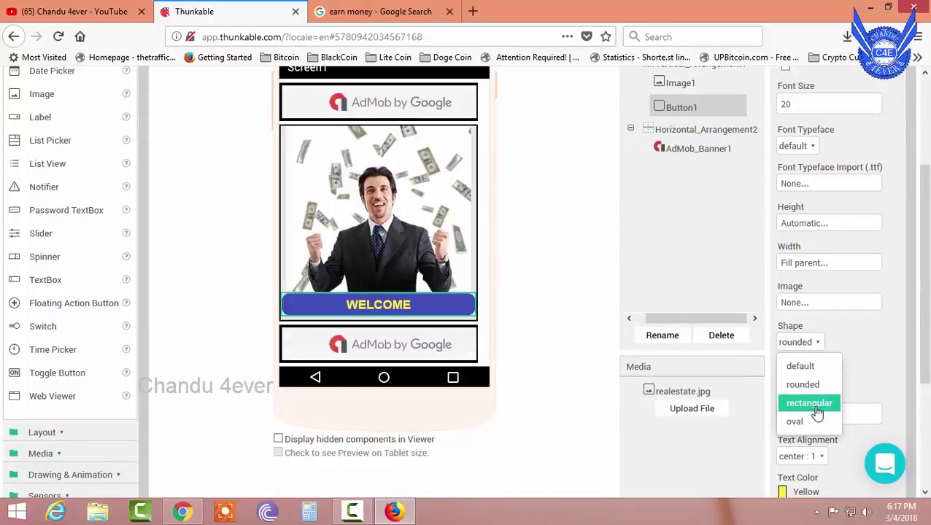
pyautogui.click(813, 404)
pyautogui.click(806, 350)
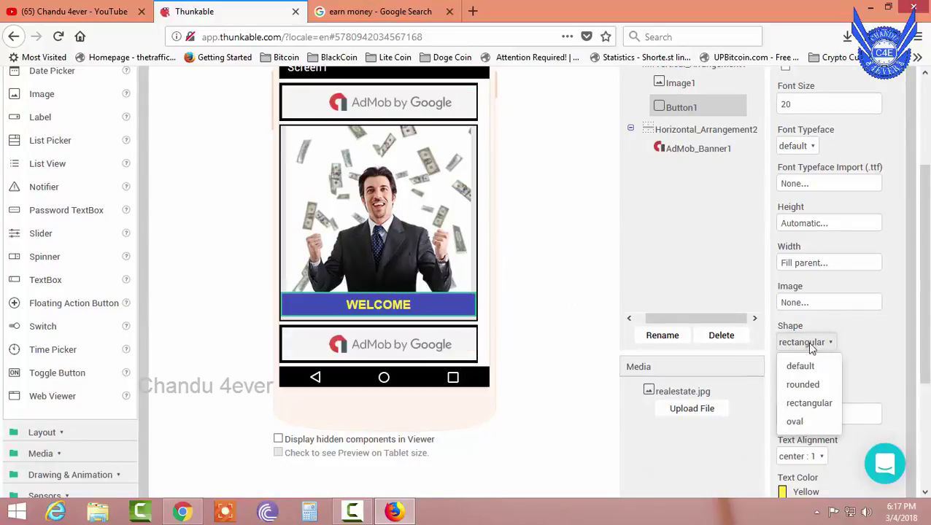
pyautogui.click(796, 421)
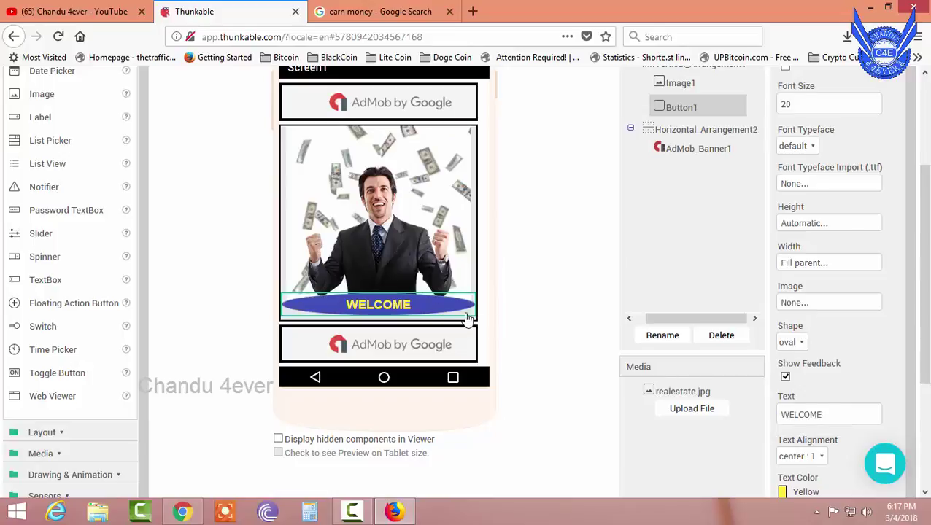
pyautogui.click(794, 345)
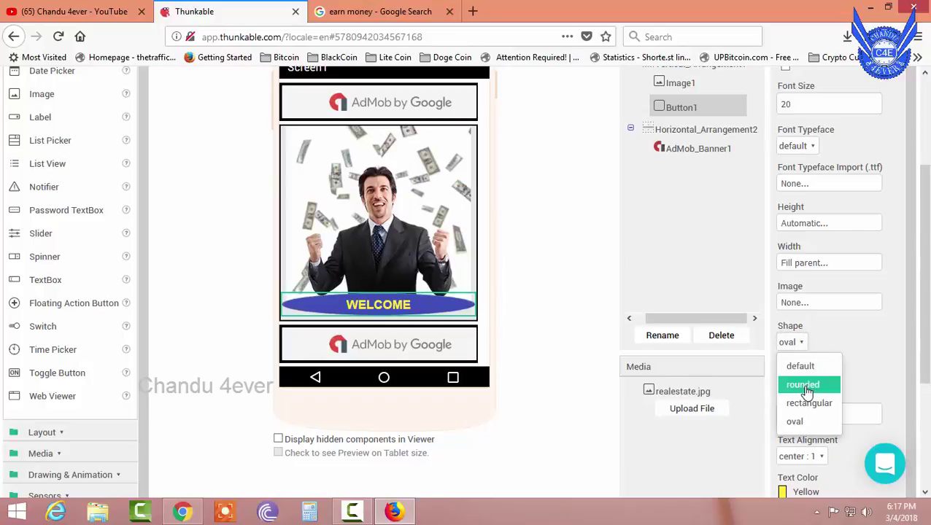
pyautogui.click(805, 384)
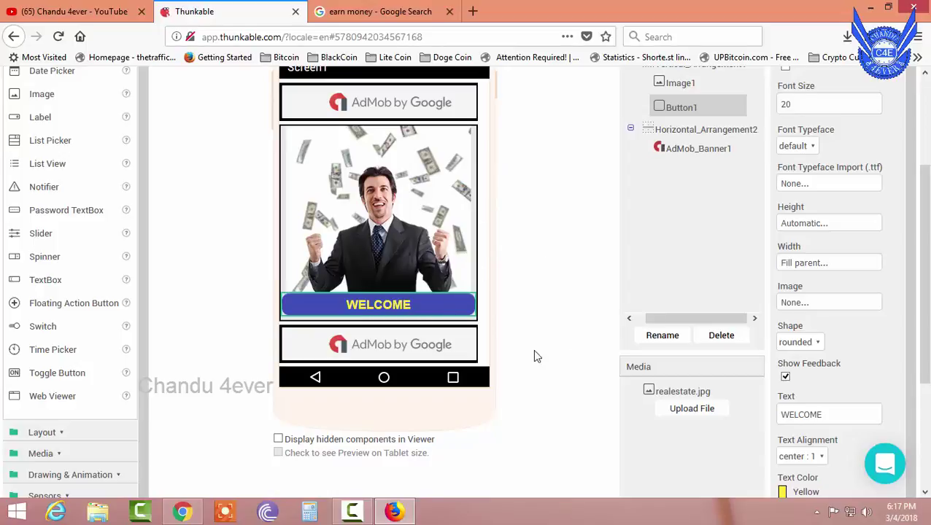
pyautogui.scroll(3, 555, 281)
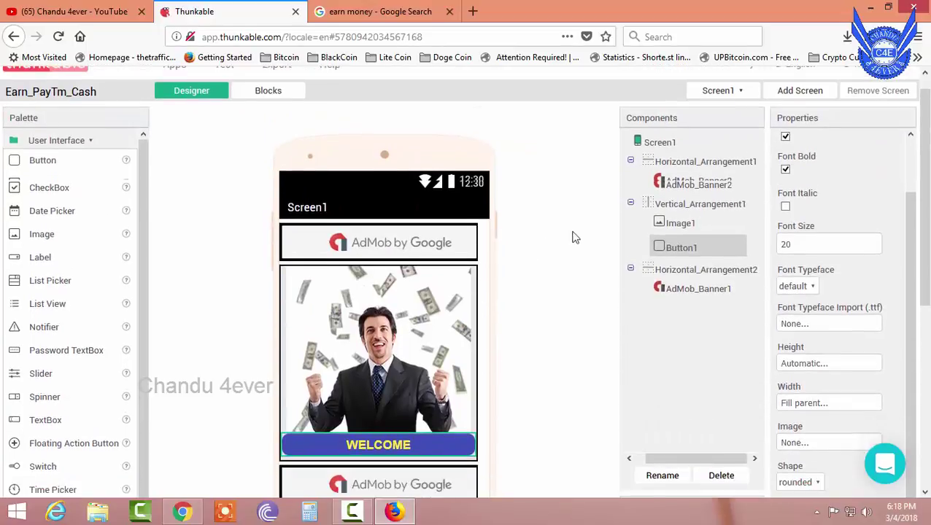
pyautogui.scroll(-1, 580, 240)
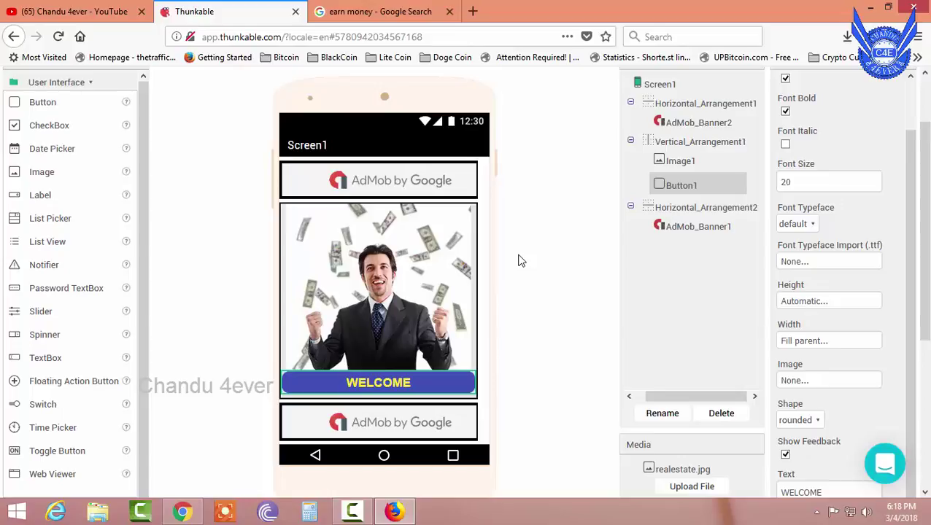
pyautogui.scroll(-1, 521, 241)
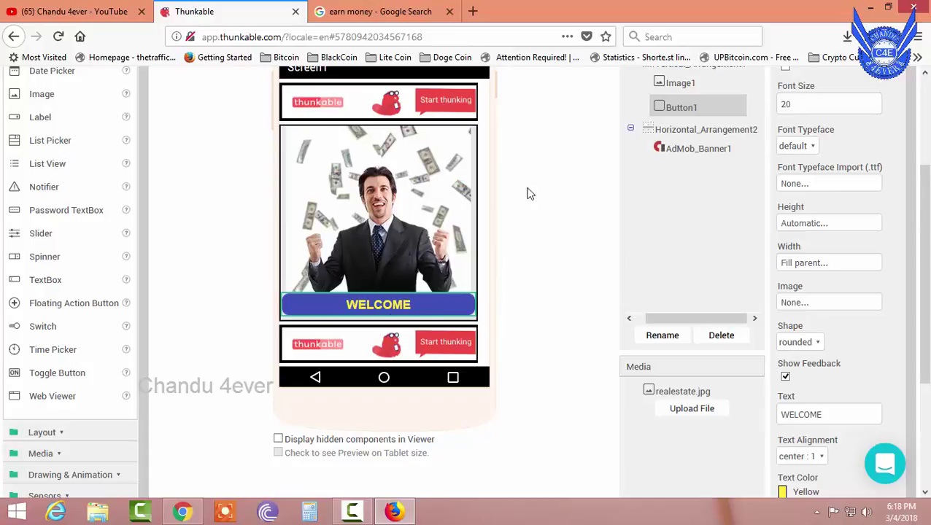
pyautogui.scroll(3, 509, 234)
pyautogui.scroll(-2, 524, 269)
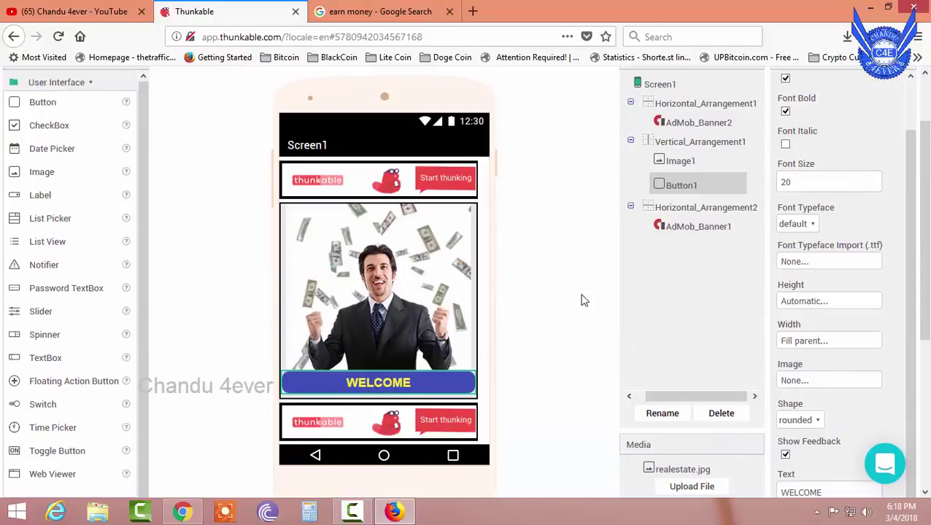
# - Add a new screen named REG to the project and show it in the designer
pyautogui.scroll(2, 562, 251)
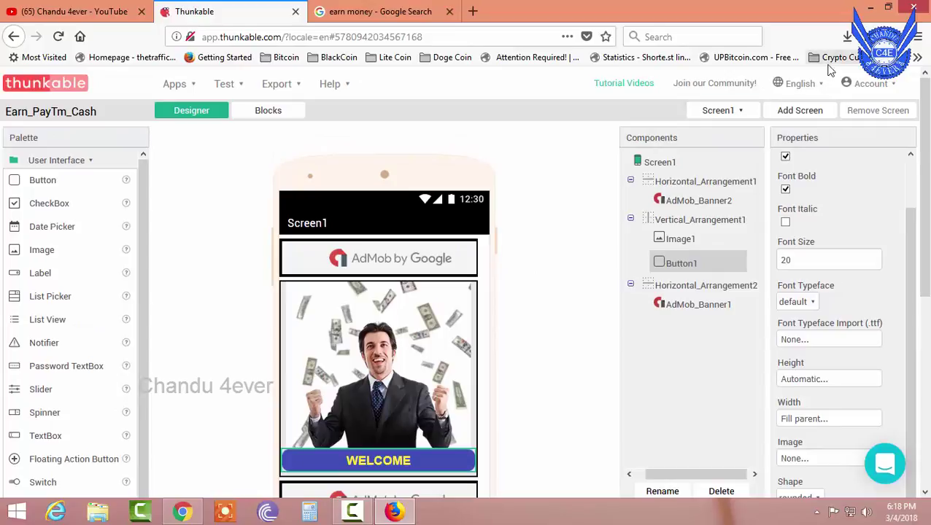
pyautogui.click(802, 110)
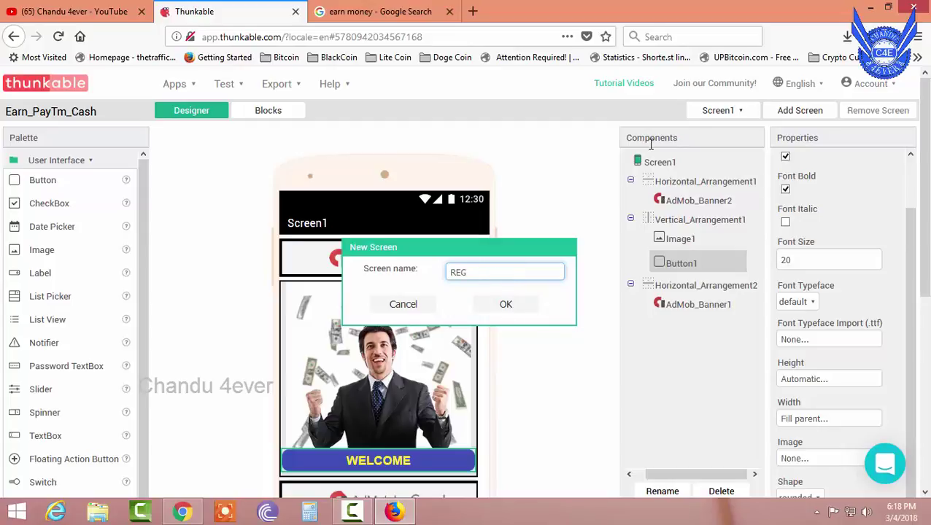
pyautogui.click(506, 313)
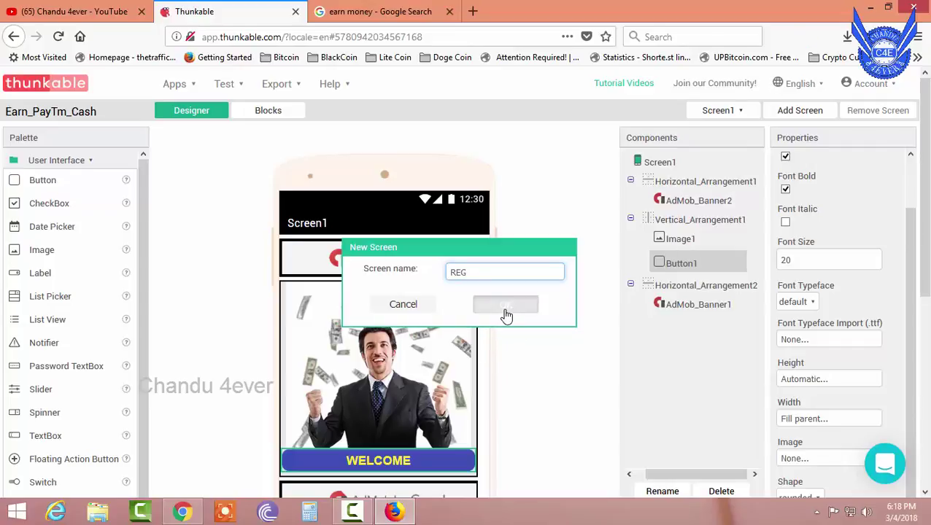
pyautogui.click(736, 111)
pyautogui.click(729, 151)
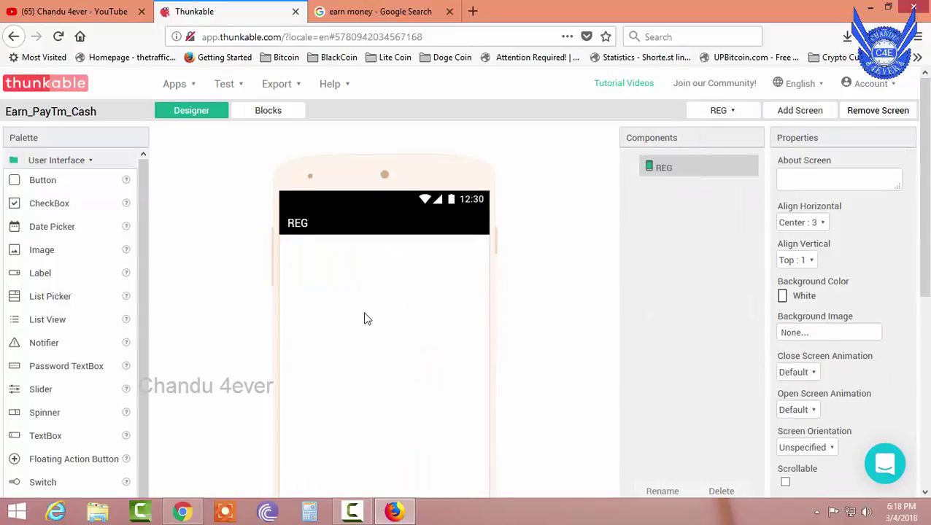
# - Switch from the empty REG screen back to the Screen1 layout
pyautogui.scroll(-2, 372, 322)
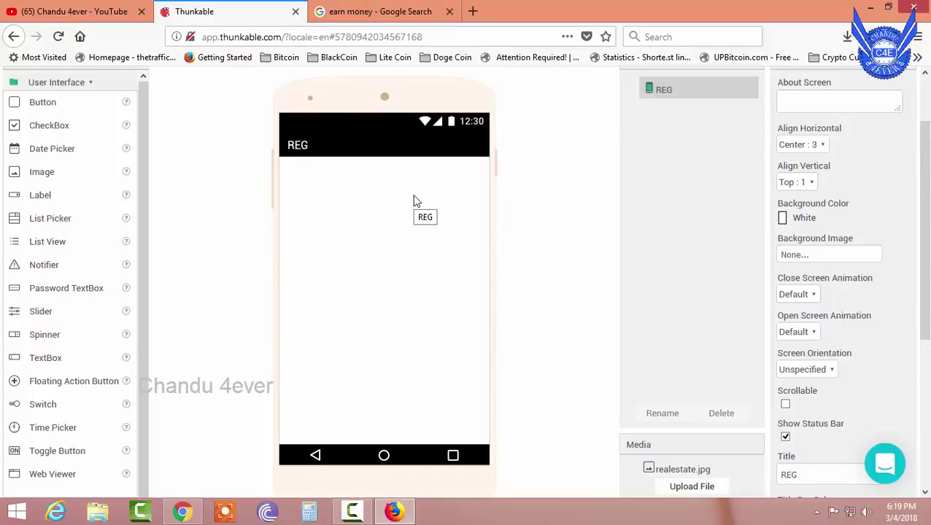
pyautogui.scroll(3, 496, 131)
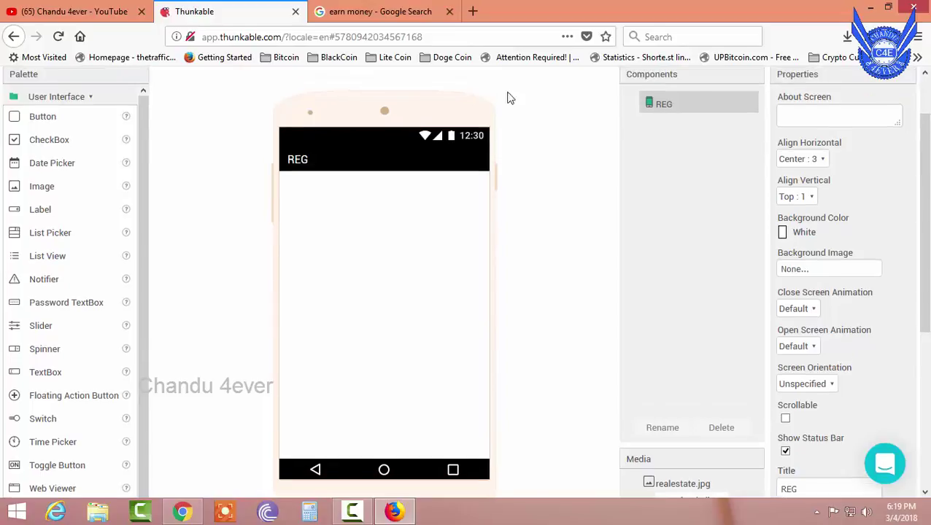
pyautogui.click(735, 116)
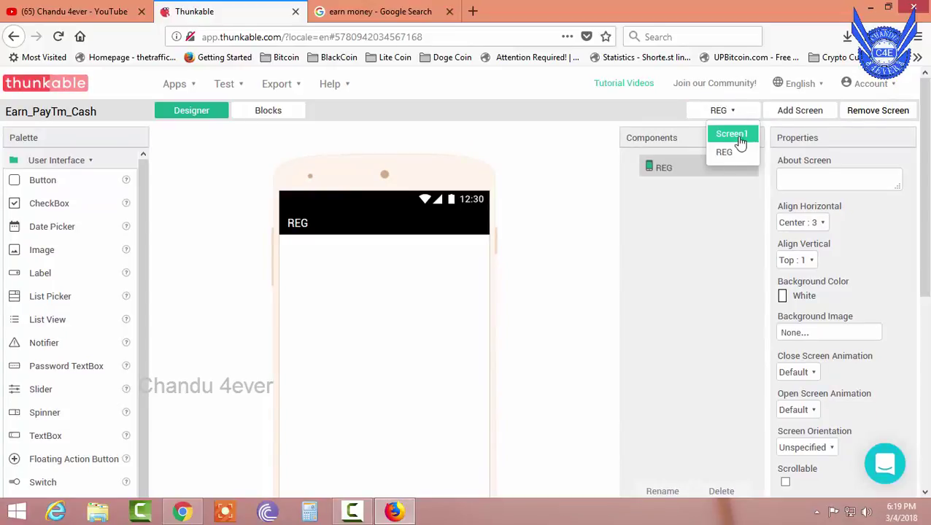
pyautogui.click(737, 140)
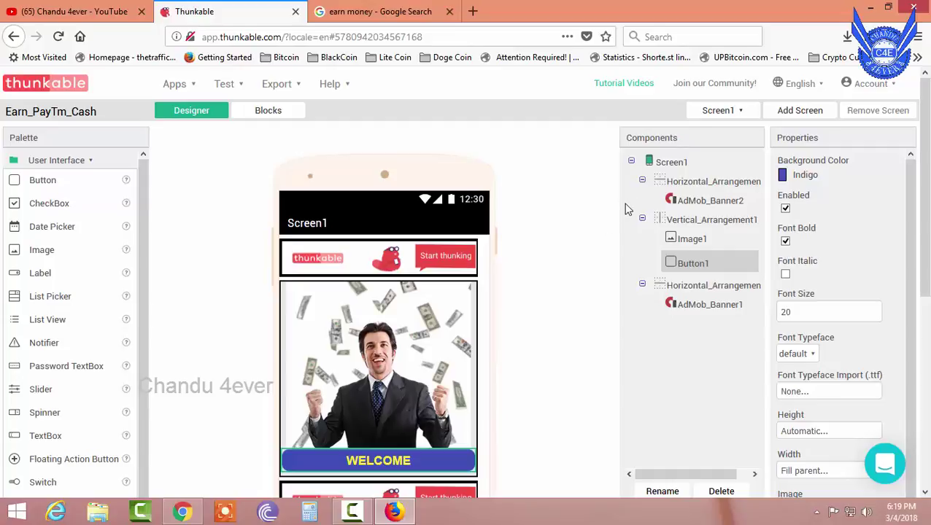
pyautogui.scroll(-2, 553, 256)
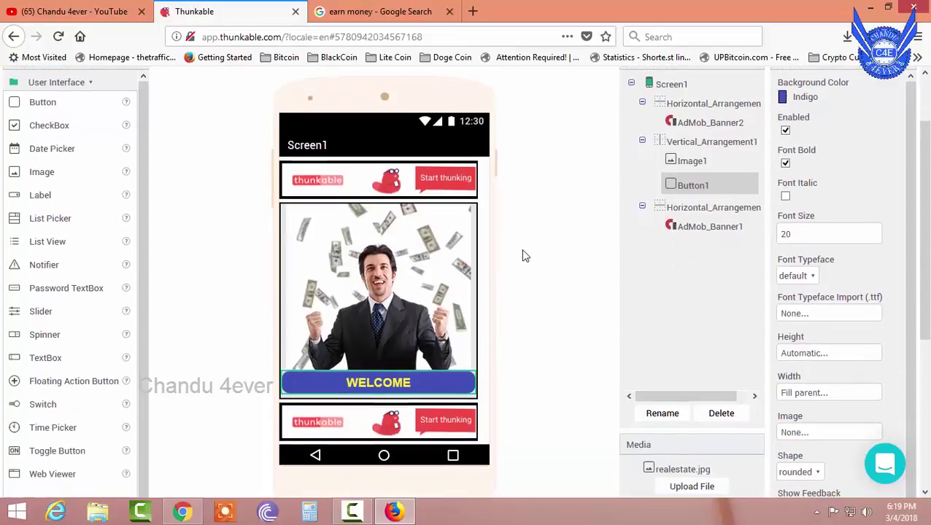
pyautogui.scroll(2, 530, 265)
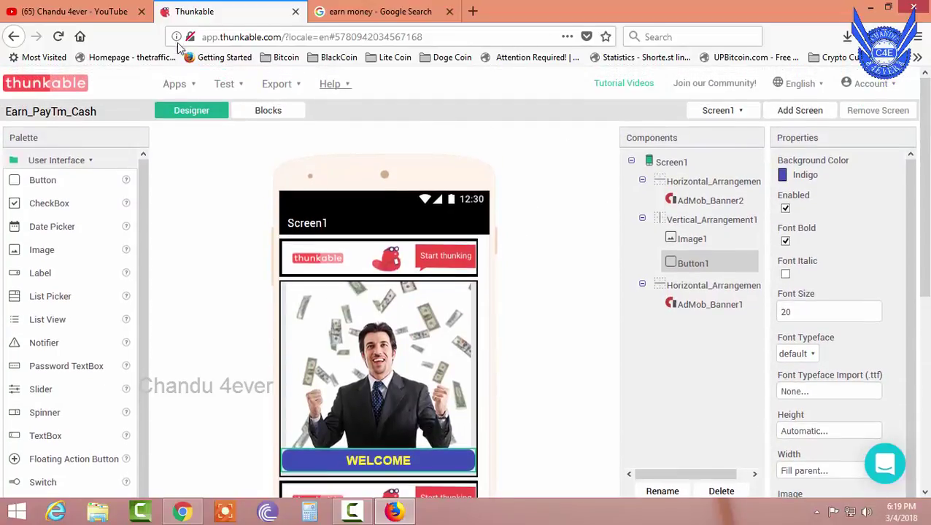
# - Open the Blocks editor for Screen1, returning once to the designer to look over the WELCOME button layout
pyautogui.click(269, 113)
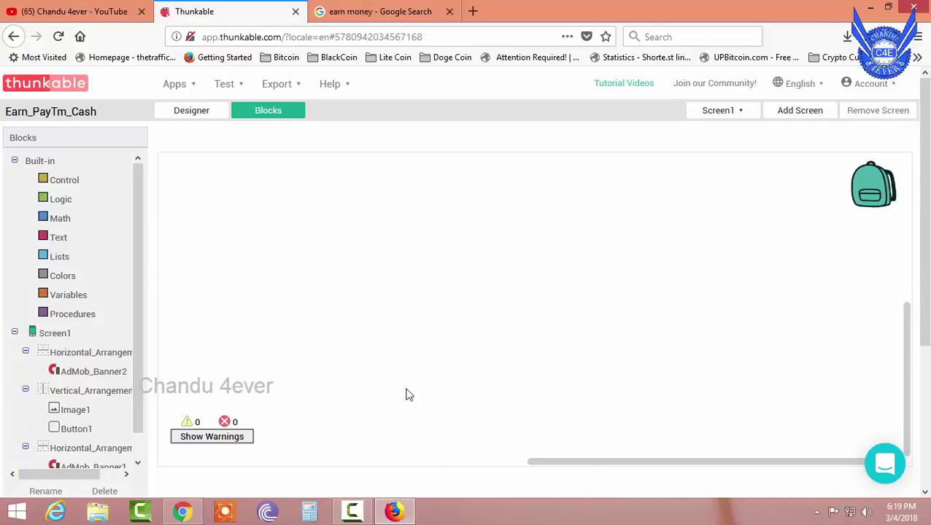
pyautogui.click(188, 110)
pyautogui.scroll(-2, 426, 415)
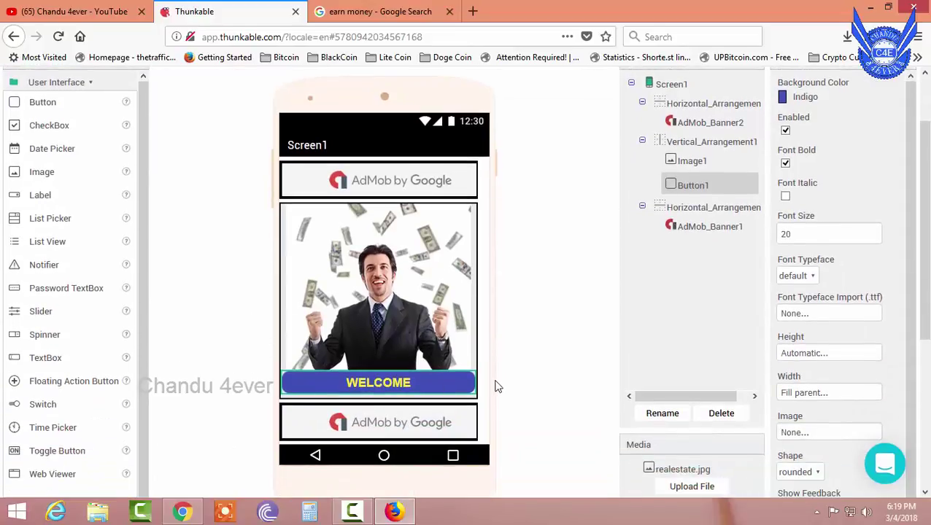
pyautogui.scroll(2, 362, 299)
pyautogui.click(260, 113)
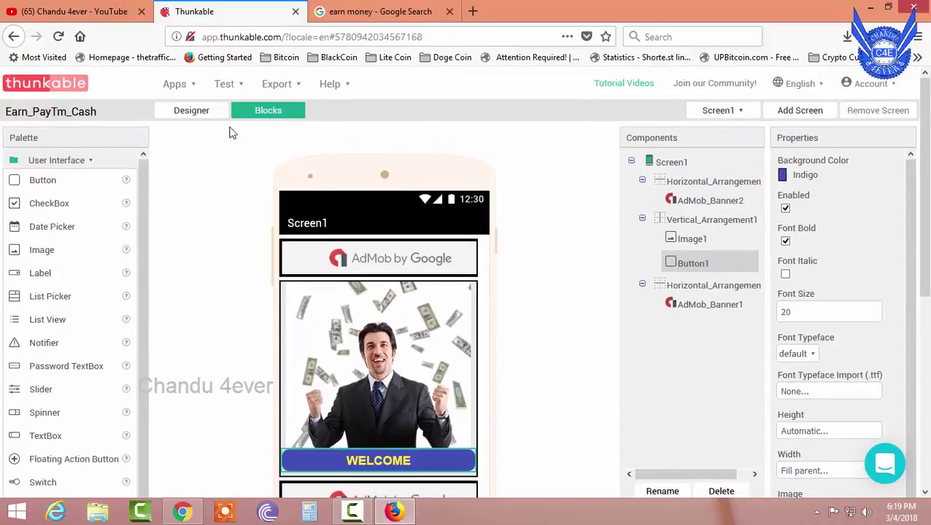